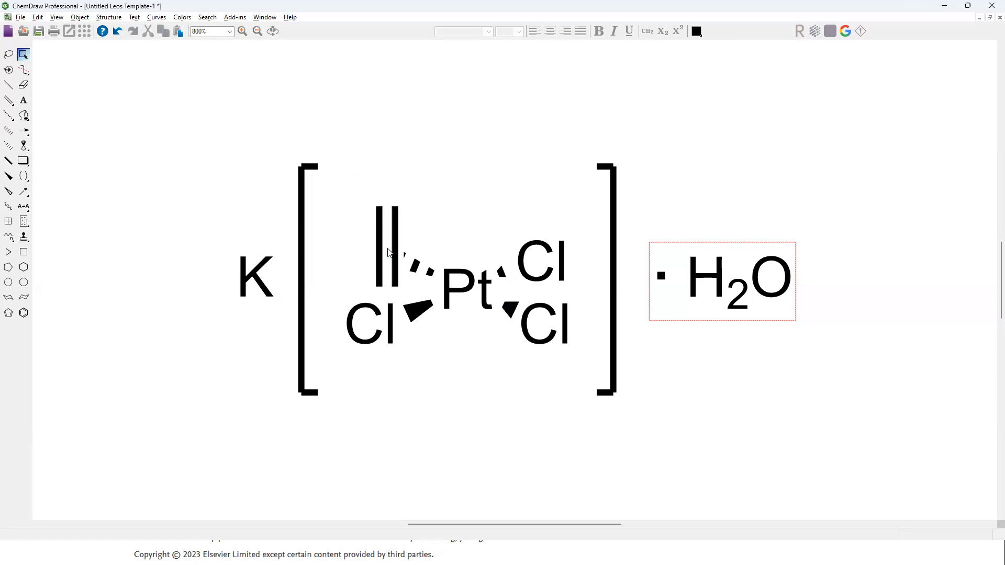
Step: Nudge the ethylene double bond slightly left and copy the potassium and bracketed platinum complex, without the water, as SMILES
{"action": "mouse_move", "coordinate": [387, 247]}
{"action": "left_mouse_down"}
{"action": "mouse_move", "coordinate": [337, 237]}
{"action": "mouse_move", "coordinate": [382, 246]}
{"action": "left_mouse_up"}
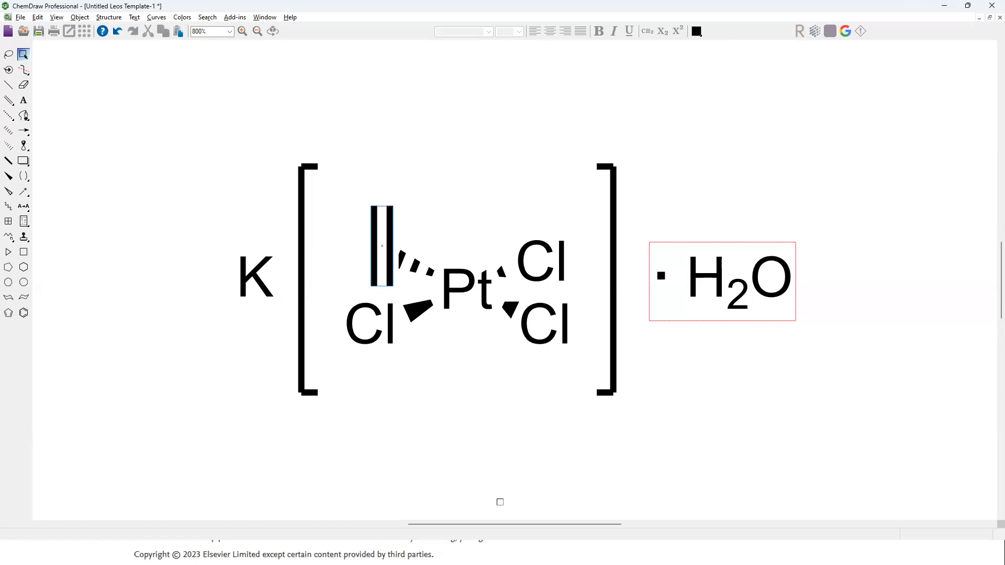
{"action": "left_click", "coordinate": [230, 263]}
{"action": "left_click_drag", "start_coordinate": [181, 121], "coordinate": [634, 448]}
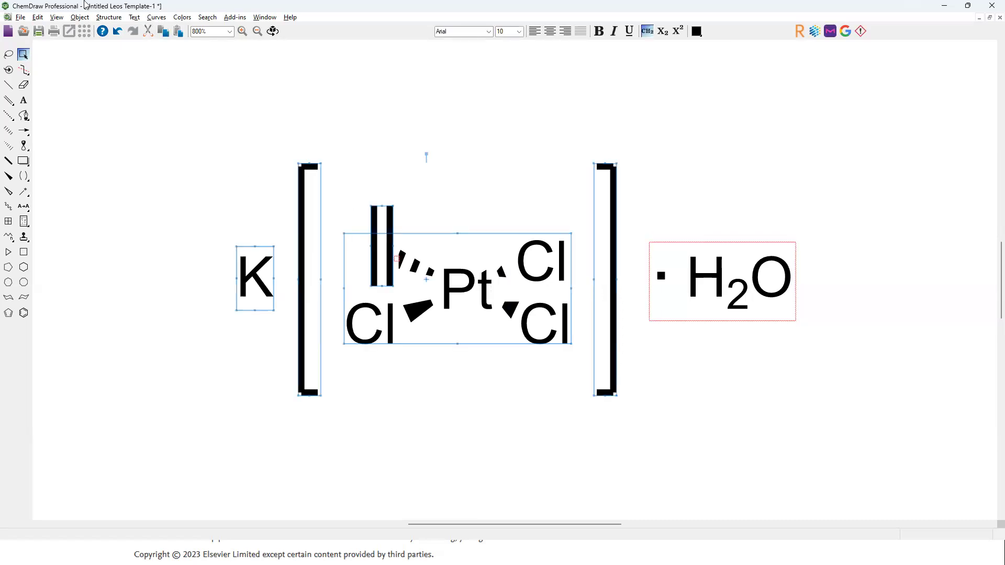
{"action": "left_click", "coordinate": [38, 18]}
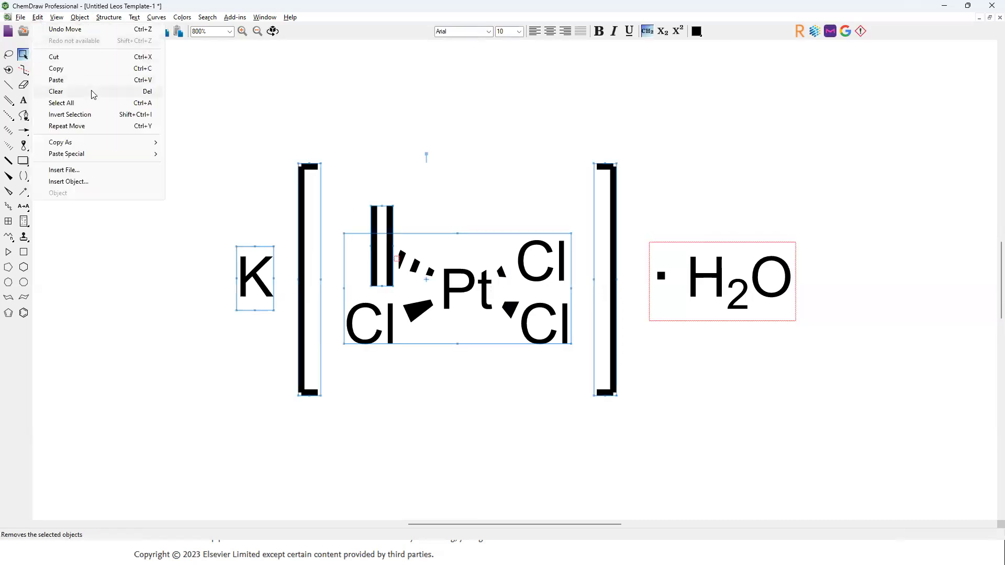
{"action": "mouse_move", "coordinate": [70, 142]}
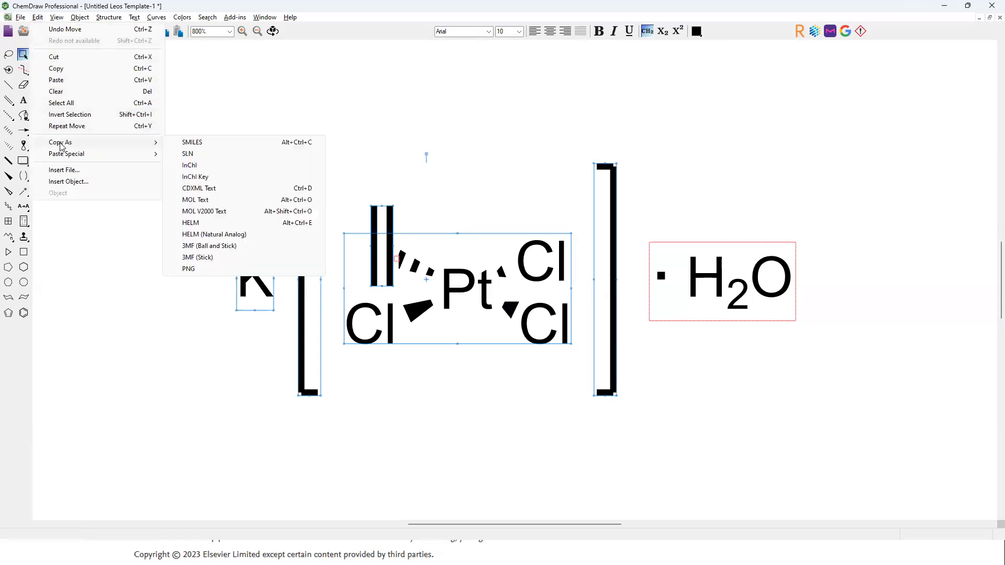
{"action": "left_click", "coordinate": [200, 146]}
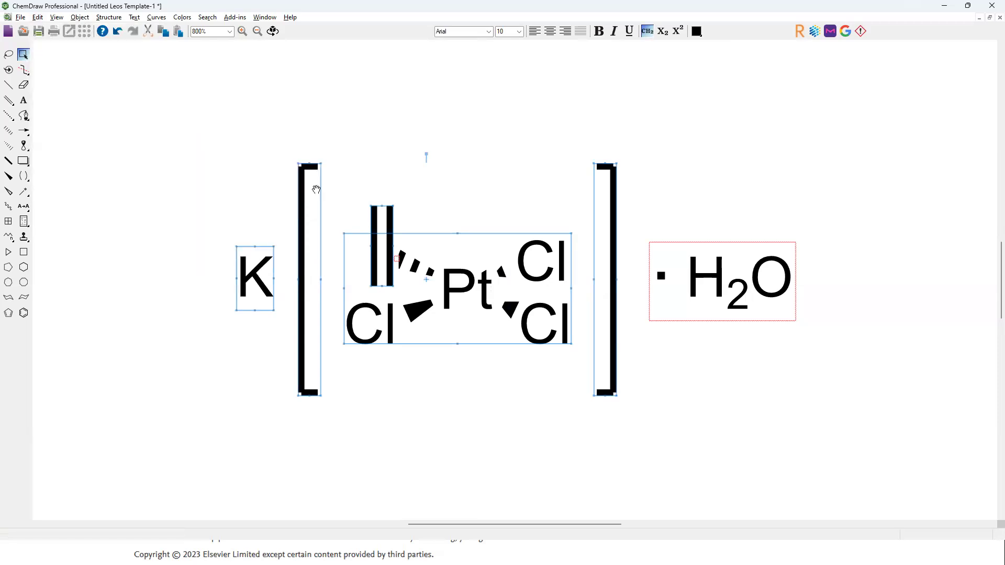
Step: Switch to Reaxys and create a structure in the structure editor from the copied SMILES C=C.Cl[Pt](Cl)(Cl)C.[K]
{"action": "key", "text": "alt+Tab"}
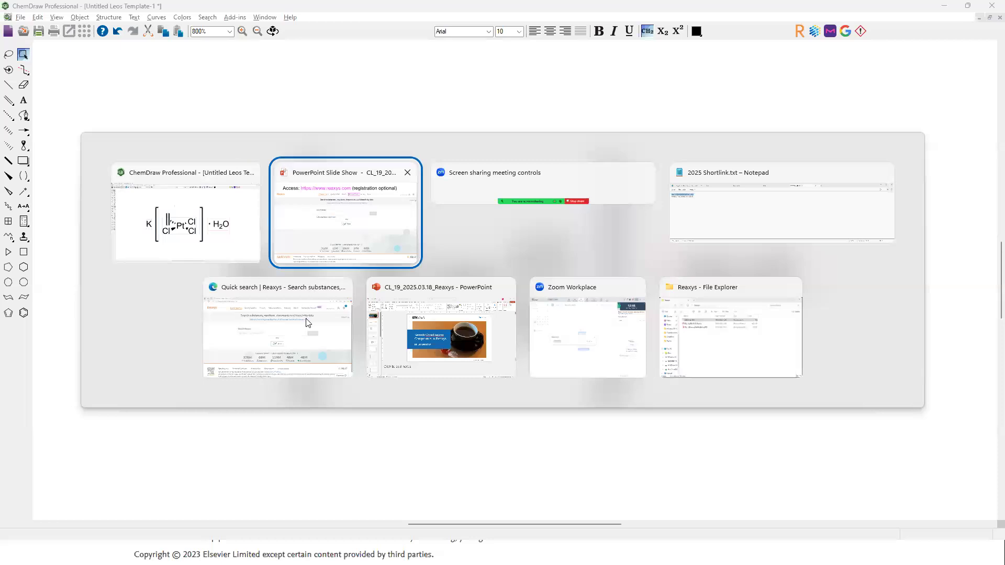
{"action": "left_click", "coordinate": [312, 325]}
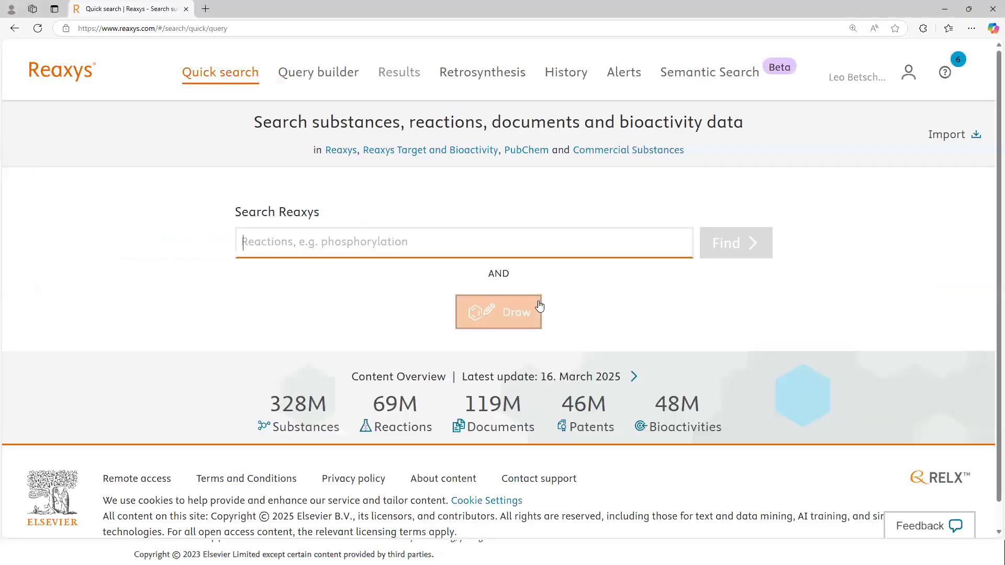
{"action": "left_click", "coordinate": [506, 316]}
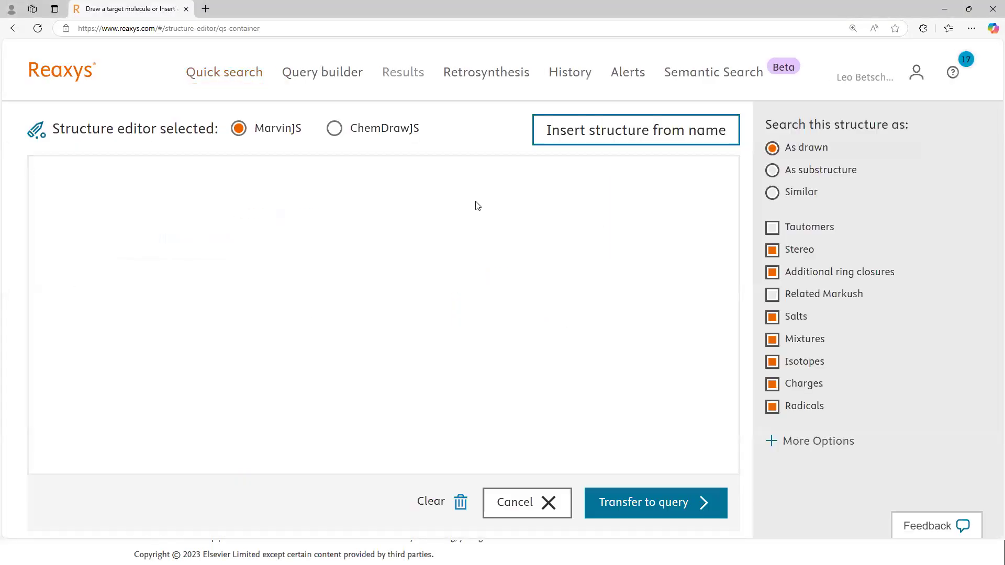
{"action": "left_click", "coordinate": [658, 131]}
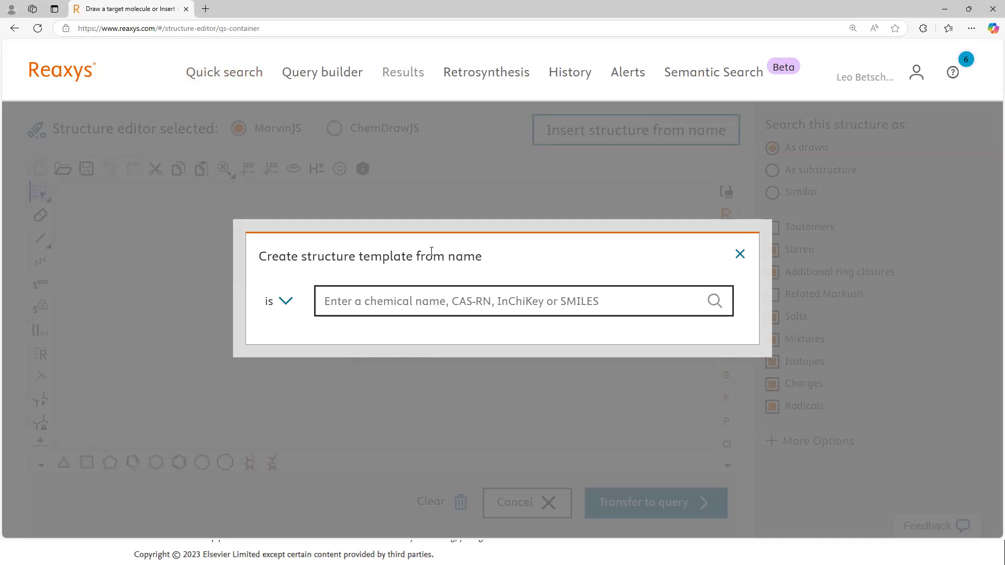
{"action": "key", "text": "ctrl+v"}
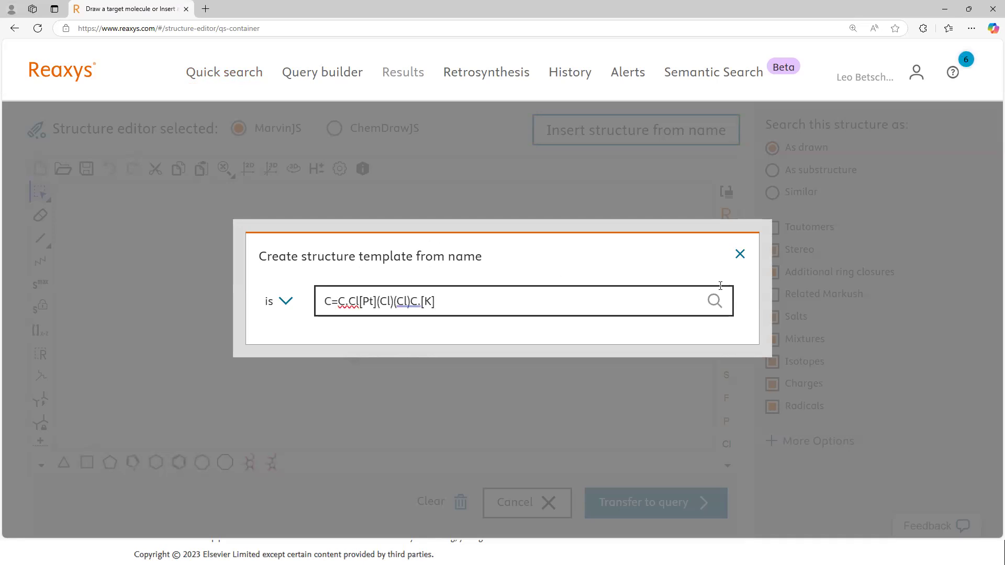
{"action": "left_click", "coordinate": [715, 302]}
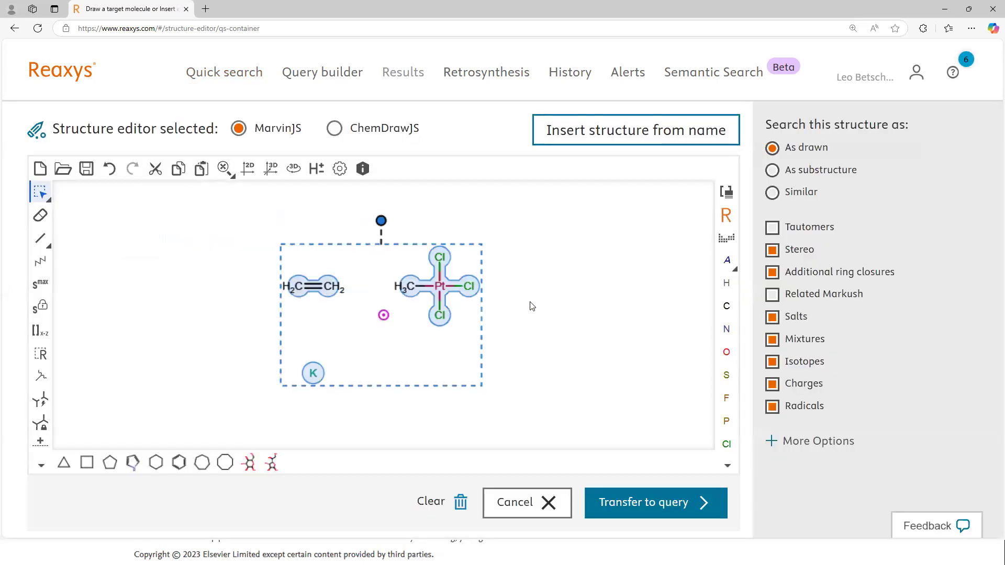
Step: Delete the potassium atom from the inserted structure
{"action": "left_click", "coordinate": [230, 310]}
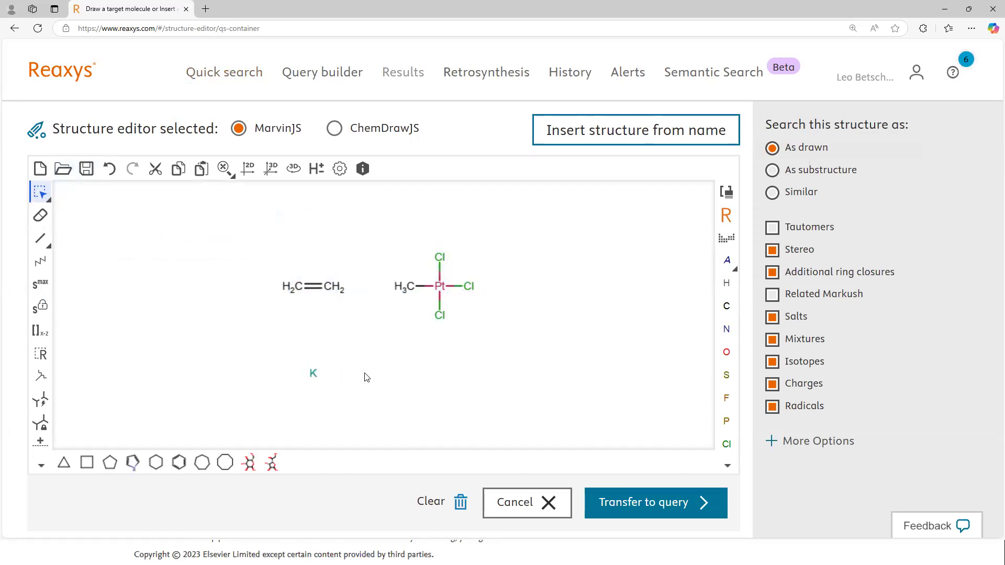
{"action": "left_click_drag", "start_coordinate": [285, 350], "coordinate": [387, 400]}
{"action": "key", "text": "Delete"}
Step: Transfer the structure to the query, run the search as drawn, and check the result categories
{"action": "left_click", "coordinate": [635, 507]}
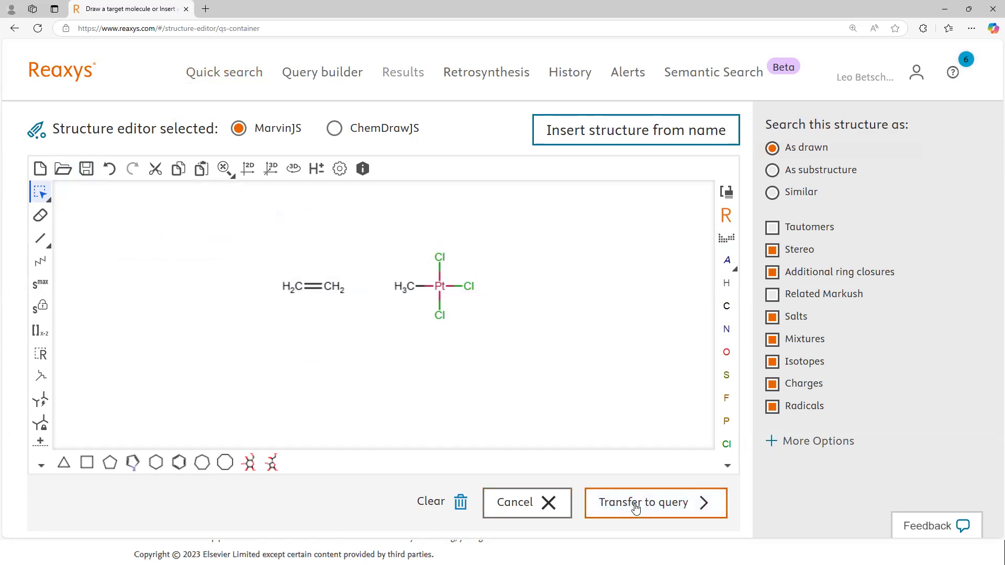
{"action": "left_click", "coordinate": [635, 507]}
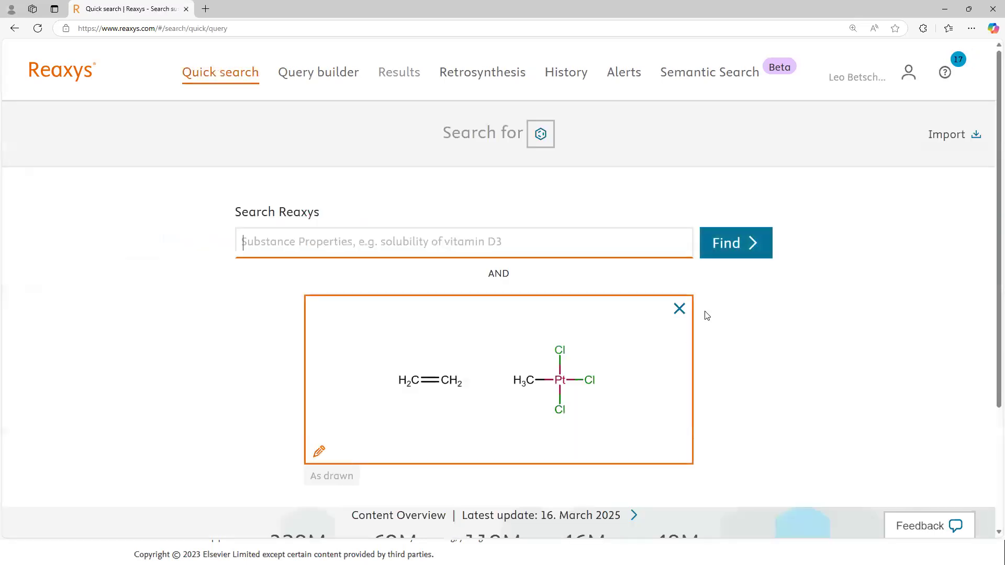
{"action": "left_click", "coordinate": [730, 246]}
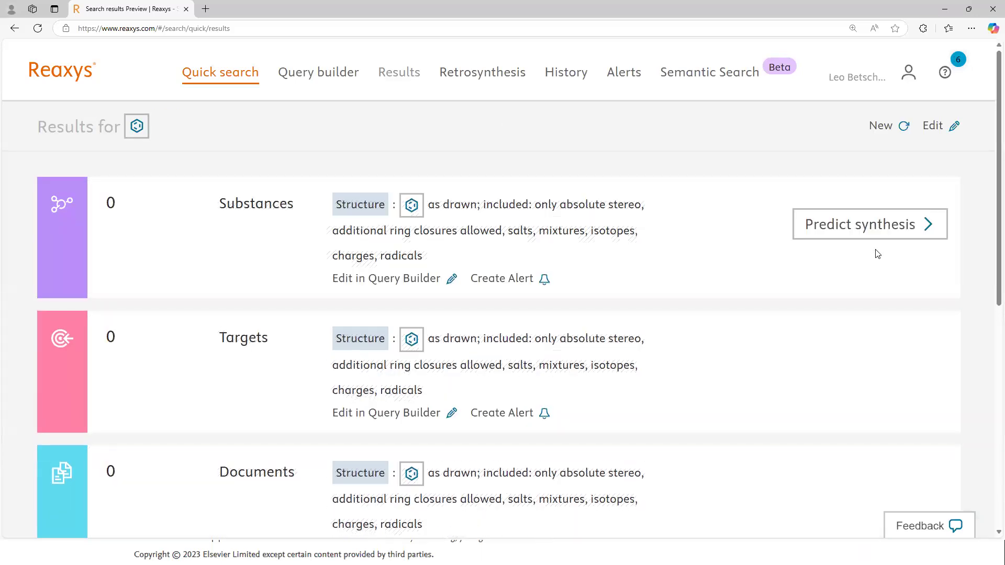
{"action": "scroll", "coordinate": [213, 415], "scroll_direction": "down", "scroll_amount": 5}
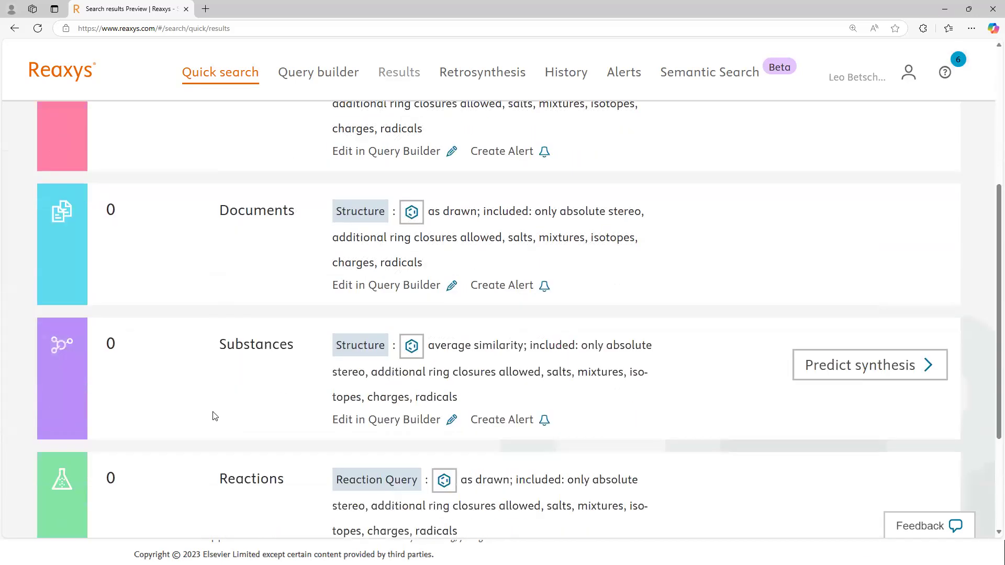
{"action": "scroll", "coordinate": [213, 415], "scroll_direction": "up", "scroll_amount": 5}
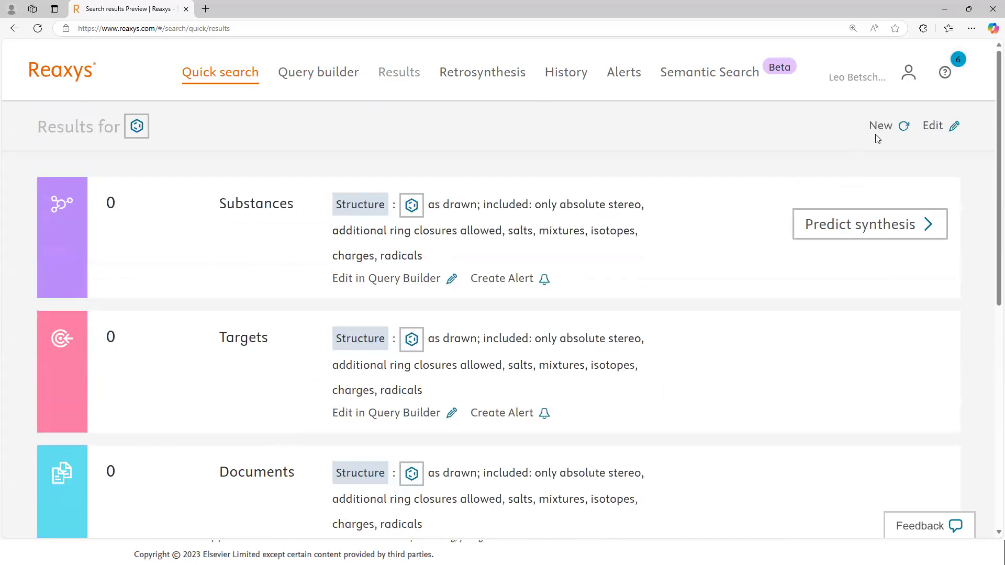
Step: Reopen the query structure for editing, tilt the ethylene double bond upward, and delete the methyl group attached to platinum
{"action": "left_click", "coordinate": [933, 127]}
{"action": "left_click", "coordinate": [507, 373]}
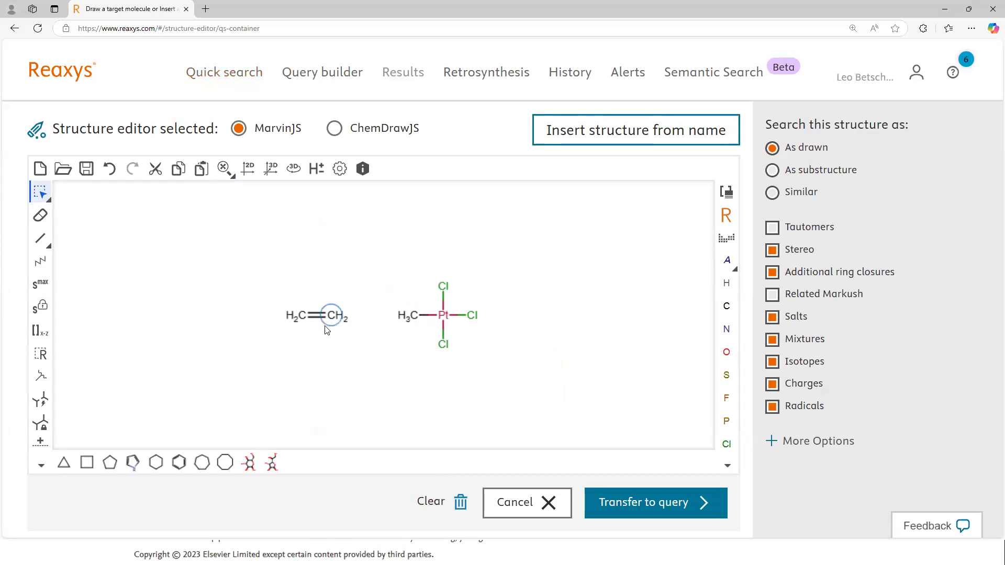
{"action": "left_click_drag", "start_coordinate": [332, 315], "coordinate": [313, 284]}
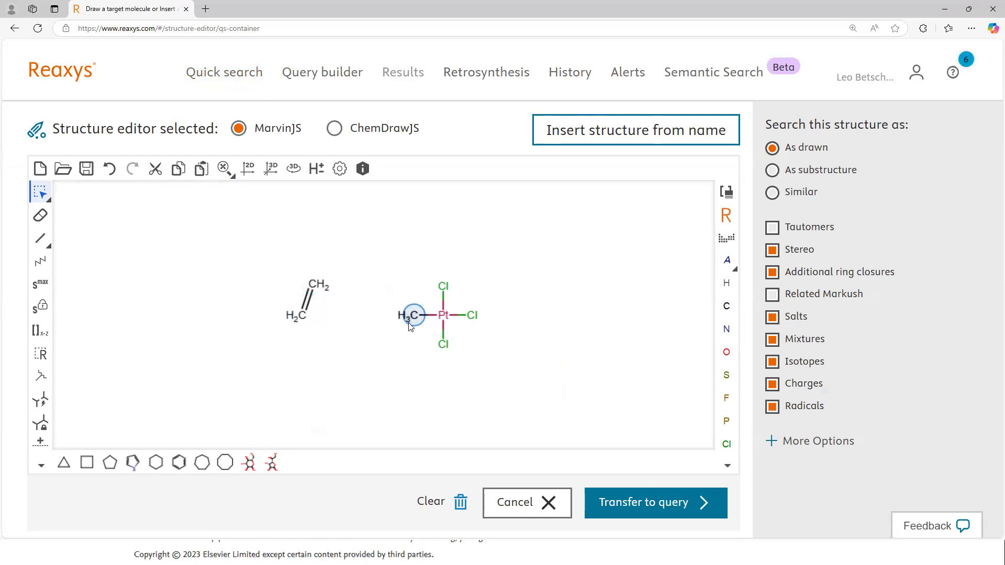
{"action": "key", "text": "Delete"}
Step: Change the ethylene double bond to an any bond
{"action": "left_click", "coordinate": [45, 245]}
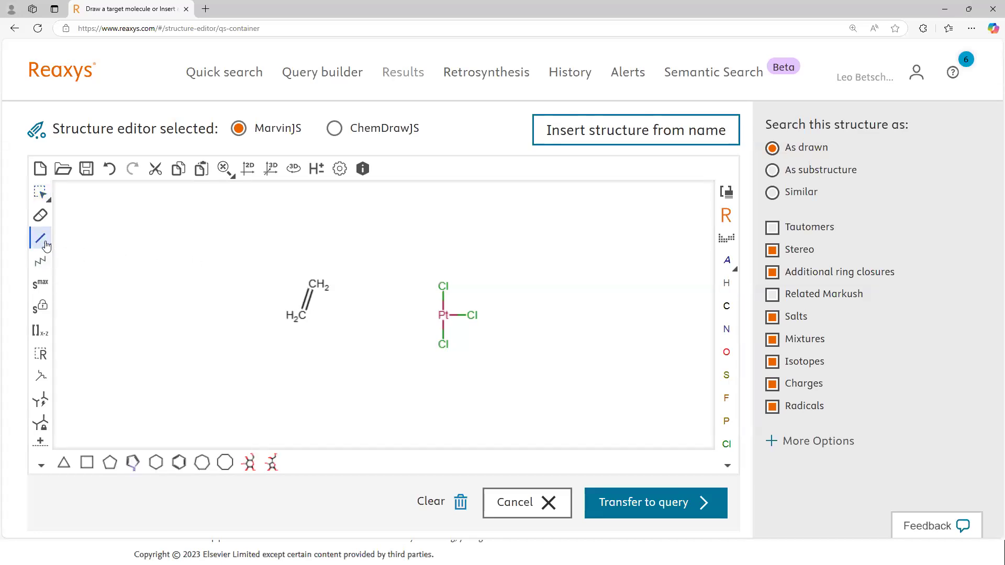
{"action": "left_click", "coordinate": [47, 245]}
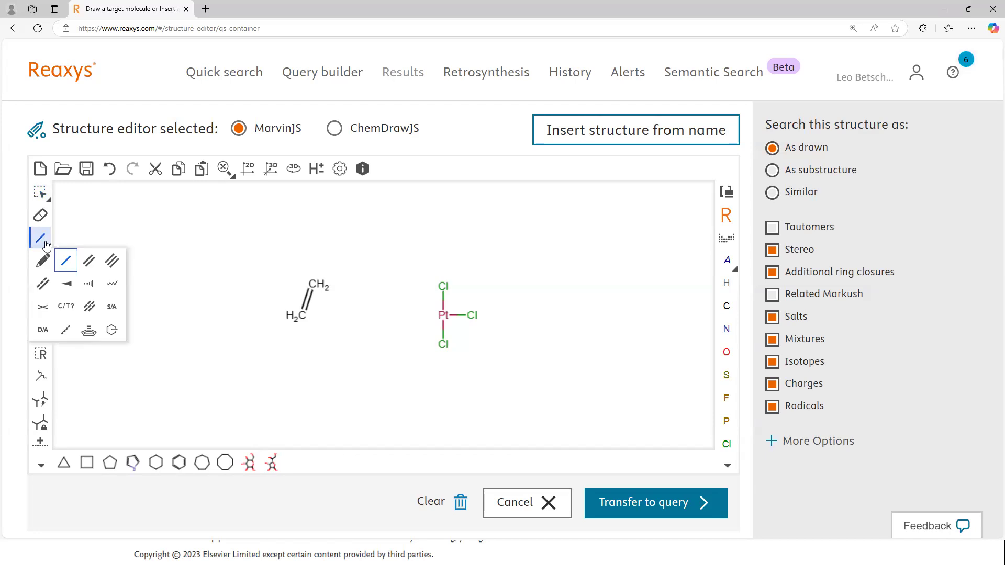
{"action": "left_click", "coordinate": [90, 307]}
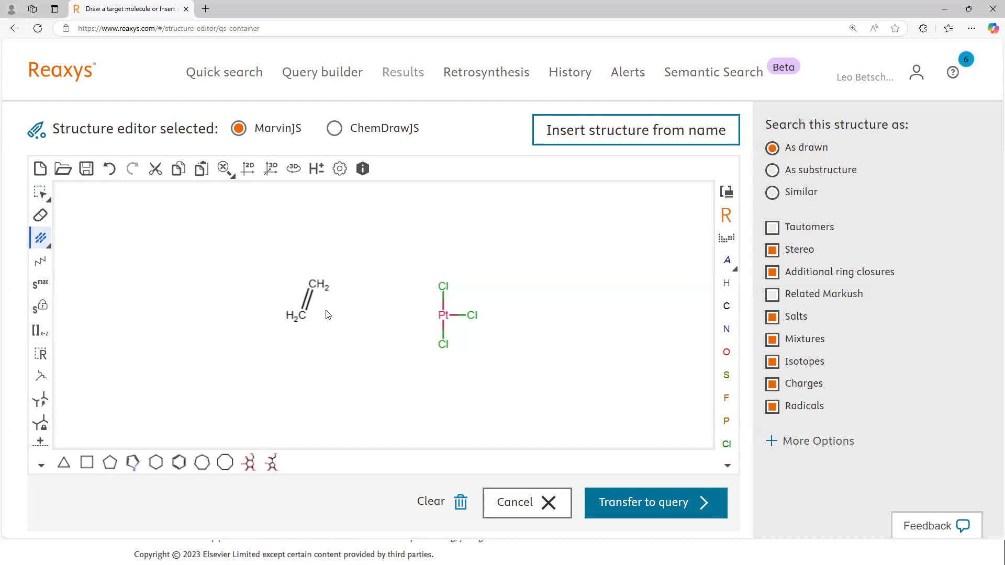
{"action": "left_click", "coordinate": [305, 302]}
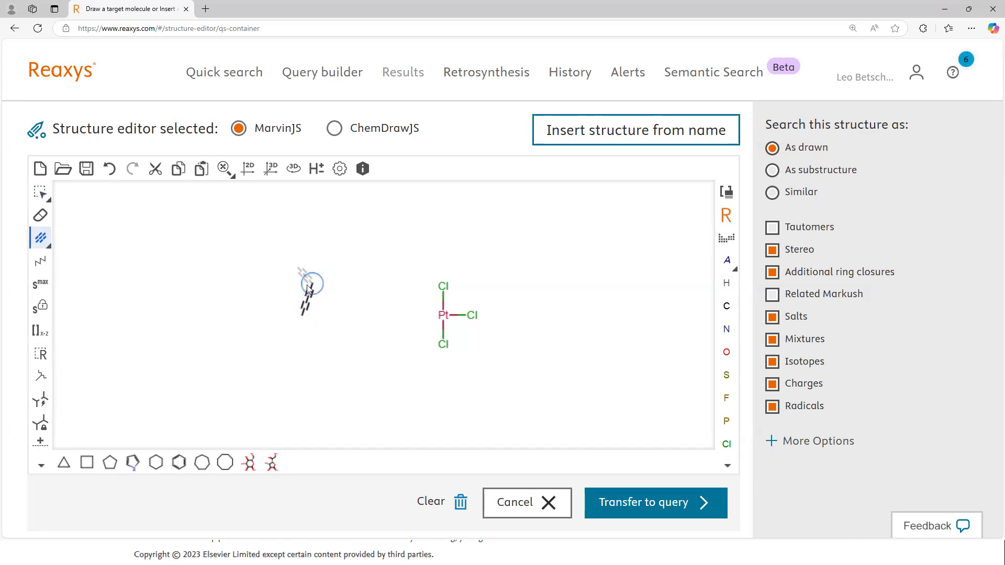
Step: Draw single bonds from both ethylene carbons to the platinum atom
{"action": "left_click", "coordinate": [46, 240]}
{"action": "left_click", "coordinate": [64, 266]}
{"action": "left_click_drag", "start_coordinate": [312, 284], "coordinate": [444, 316]}
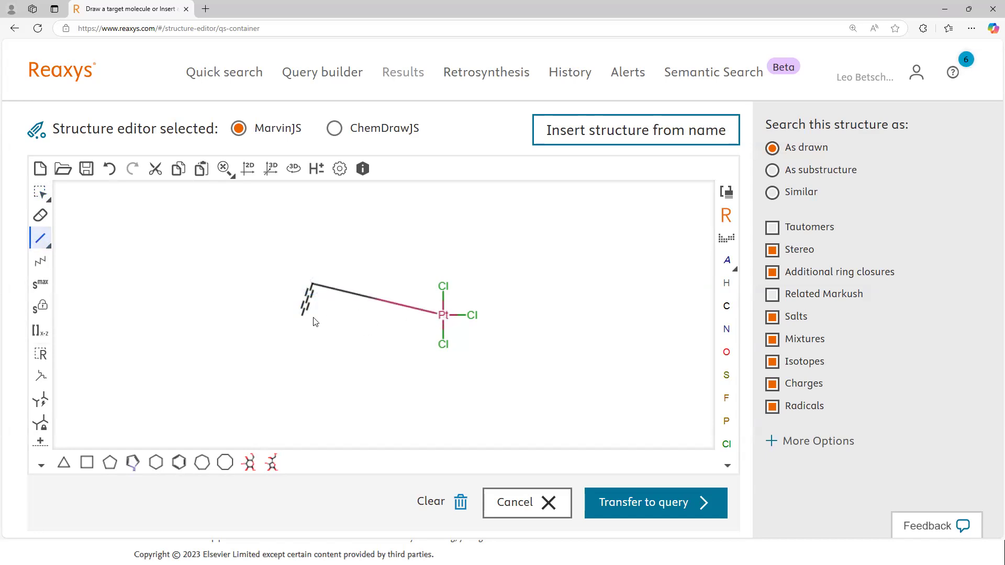
{"action": "left_click_drag", "start_coordinate": [304, 317], "coordinate": [444, 315]}
Step: Search Reaxys for the edited structure as drawn and look through the matching substances
{"action": "left_click", "coordinate": [673, 503]}
{"action": "left_click", "coordinate": [730, 245]}
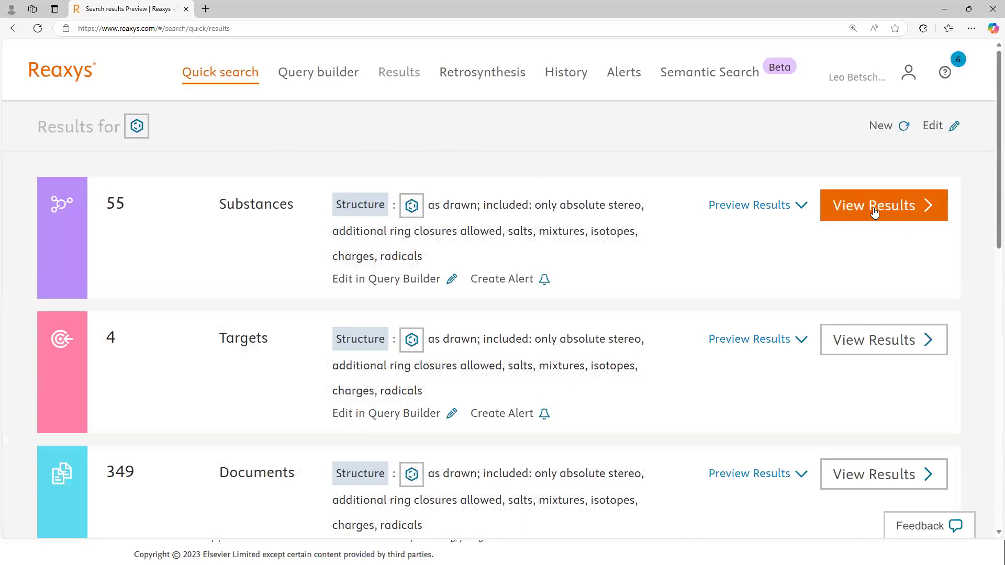
{"action": "left_click", "coordinate": [870, 216]}
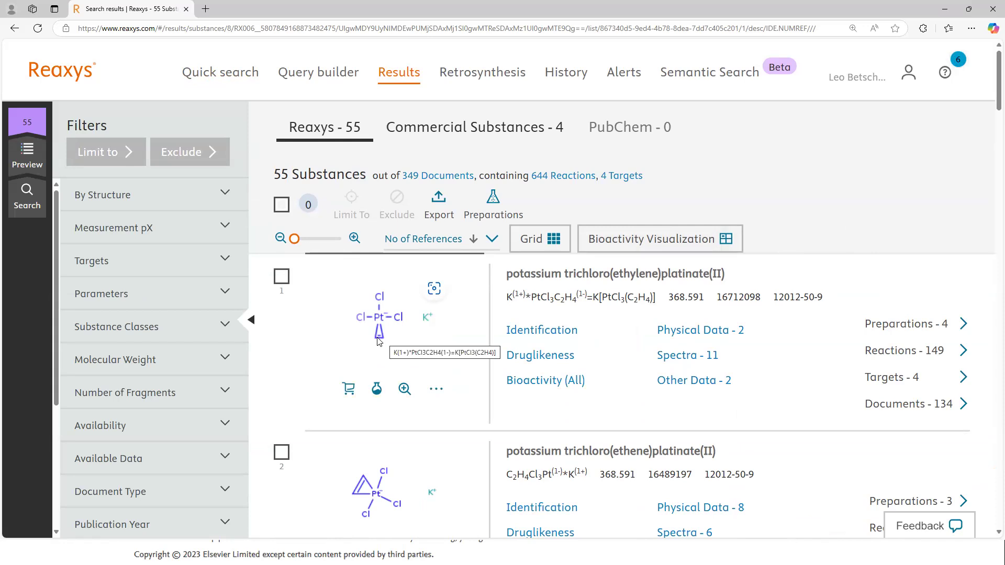
{"action": "scroll", "coordinate": [446, 426], "scroll_direction": "down", "scroll_amount": 12}
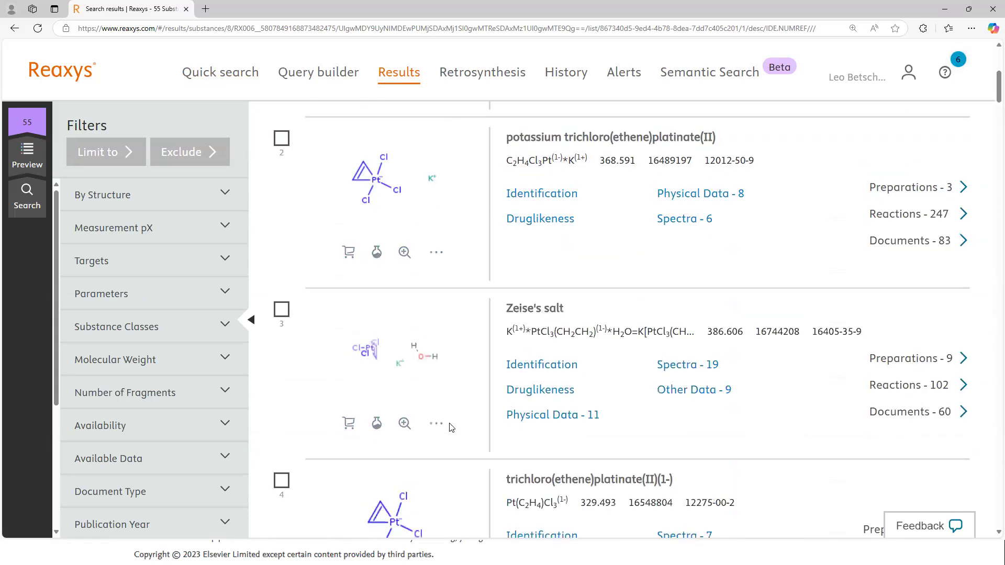
{"action": "scroll", "coordinate": [417, 430], "scroll_direction": "down", "scroll_amount": 5}
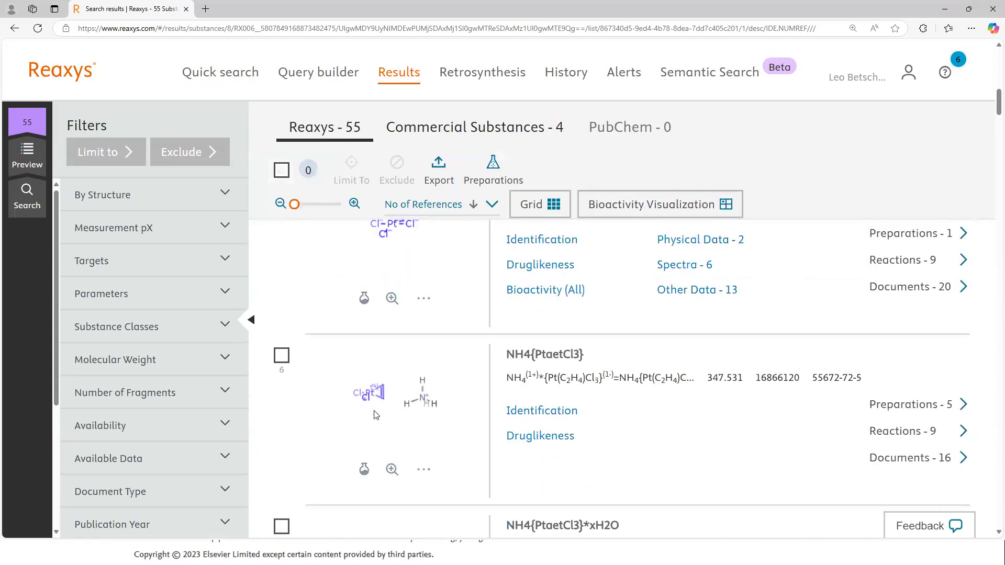
{"action": "scroll", "coordinate": [395, 423], "scroll_direction": "down", "scroll_amount": 4}
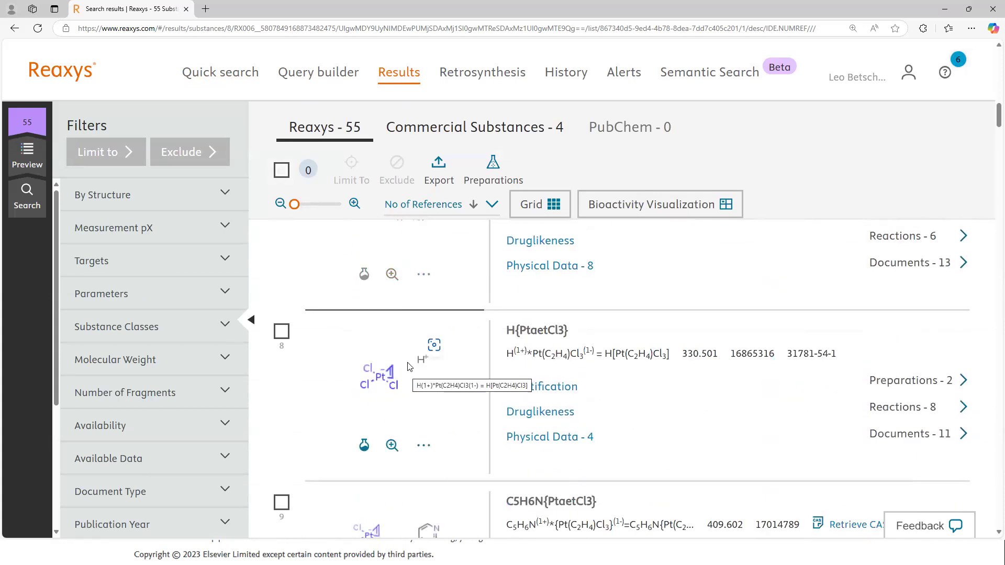
{"action": "scroll", "coordinate": [388, 385], "scroll_direction": "up", "scroll_amount": 20}
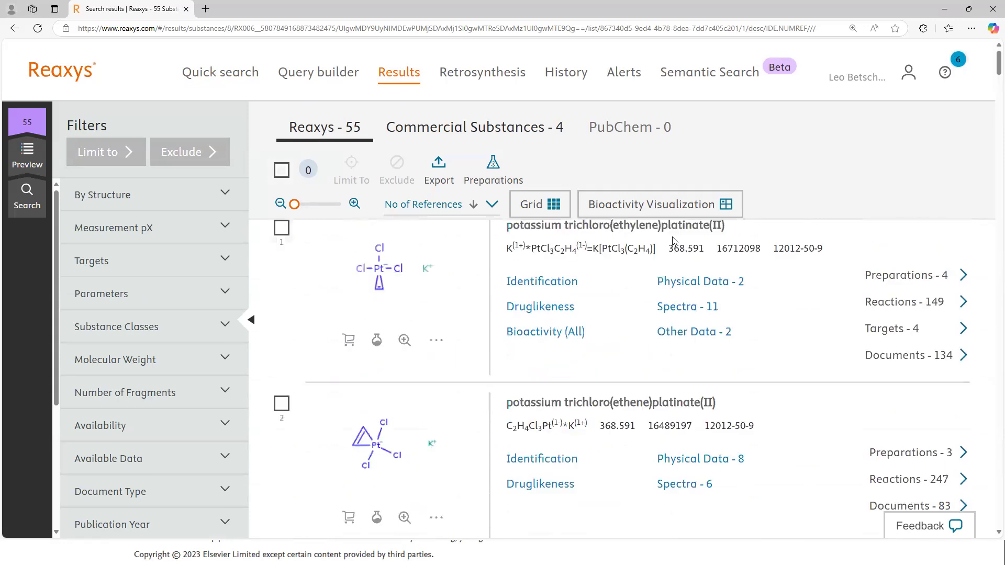
{"action": "scroll", "coordinate": [726, 318], "scroll_direction": "up", "scroll_amount": 1}
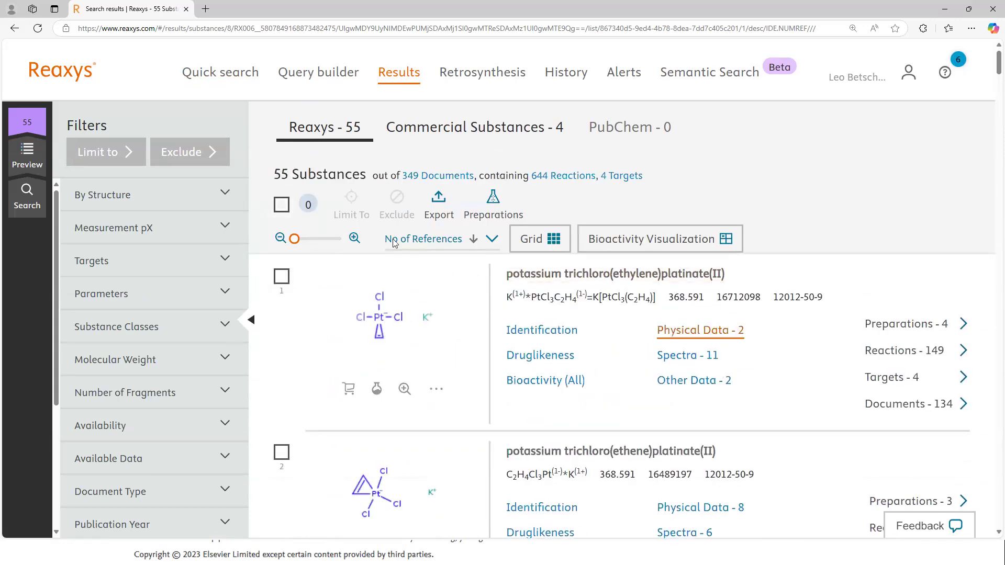
Step: Reopen the query structure for editing and attach a third carbon to the lower ethylene carbon with an any bond
{"action": "left_click", "coordinate": [22, 207]}
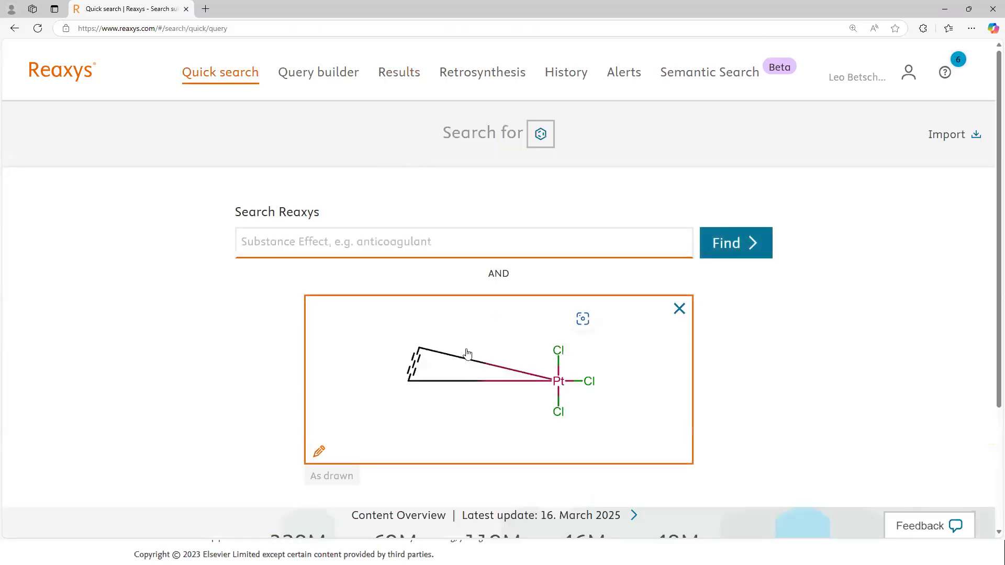
{"action": "left_click", "coordinate": [468, 353]}
{"action": "left_click", "coordinate": [45, 250]}
{"action": "left_click", "coordinate": [89, 307]}
{"action": "left_click_drag", "start_coordinate": [309, 320], "coordinate": [324, 341]}
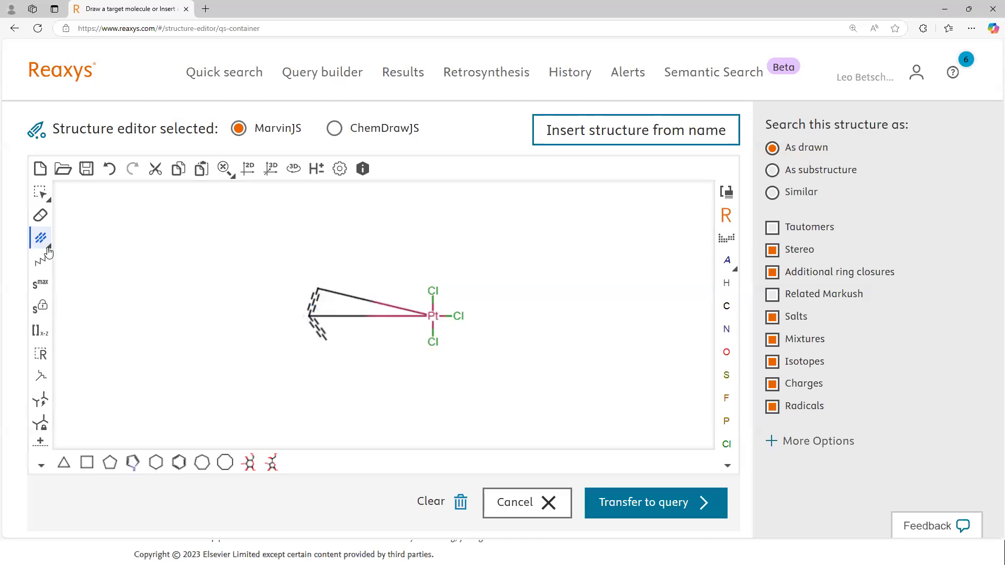
Step: Connect the new third carbon to platinum with a single bond and transfer the structure to the query
{"action": "left_click", "coordinate": [49, 251]}
{"action": "left_click", "coordinate": [68, 261]}
{"action": "left_click_drag", "start_coordinate": [326, 341], "coordinate": [431, 317]}
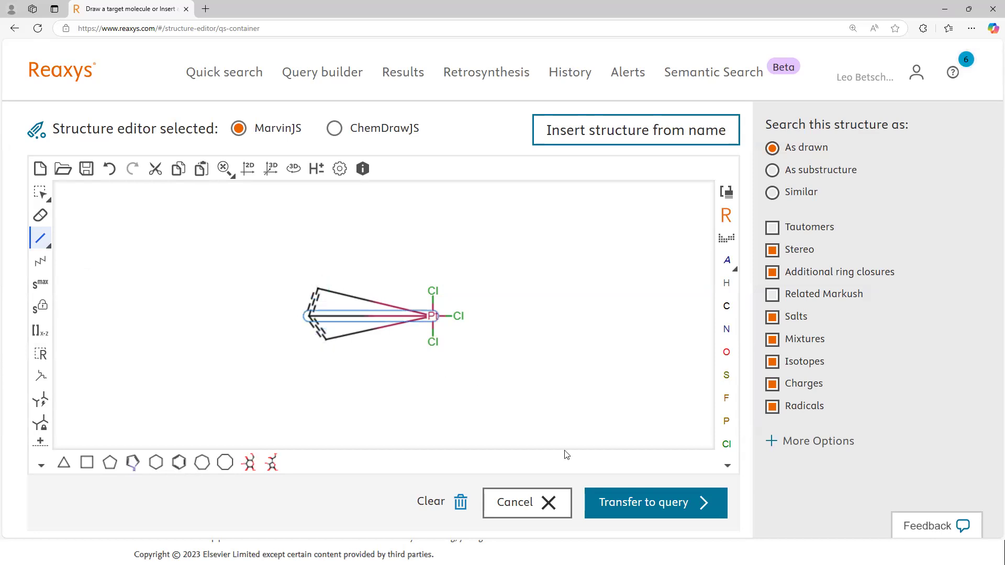
{"action": "left_click", "coordinate": [622, 505]}
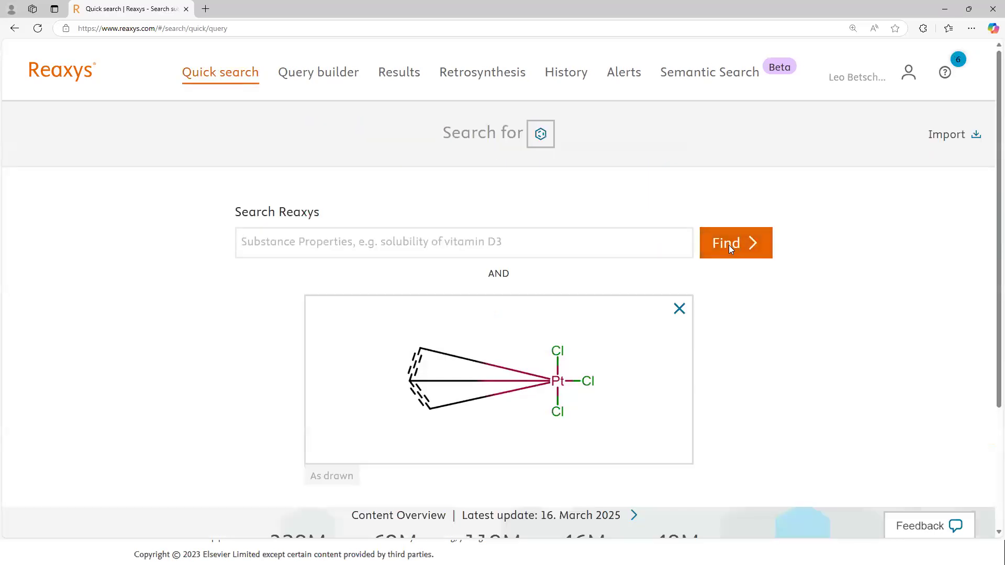
Step: Search Reaxys for the three-carbon platinum trichloride complex as drawn and view the matching substances
{"action": "left_click", "coordinate": [729, 245]}
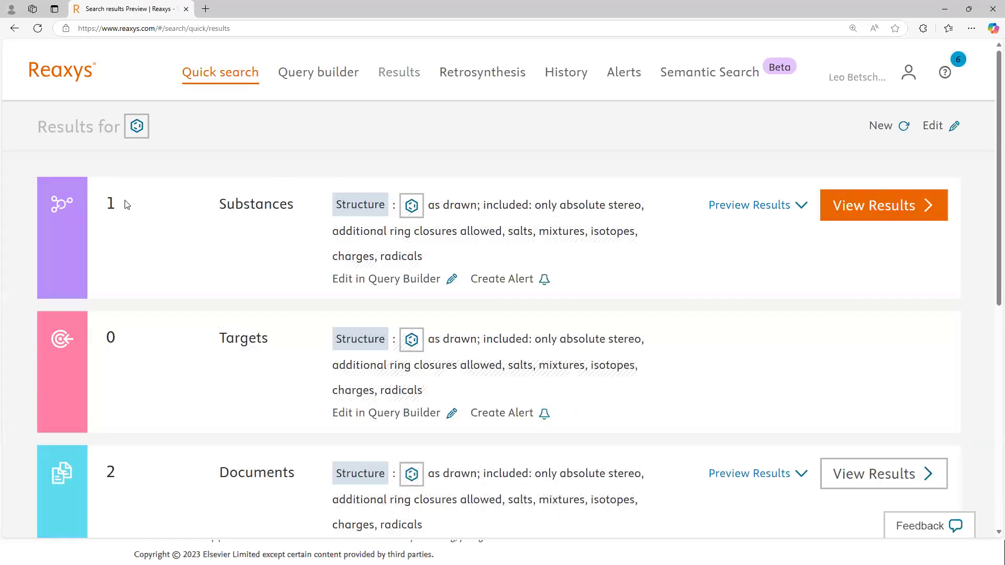
{"action": "left_click", "coordinate": [864, 213]}
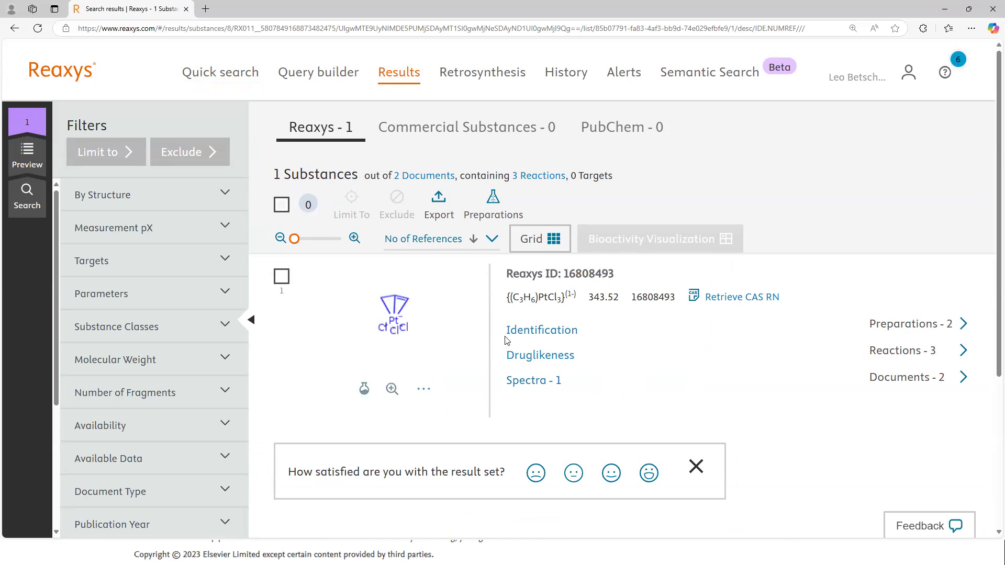
Step: Reopen the query structure for editing and replace the platinum atom with palladium
{"action": "left_click", "coordinate": [30, 211]}
{"action": "left_click", "coordinate": [76, 223]}
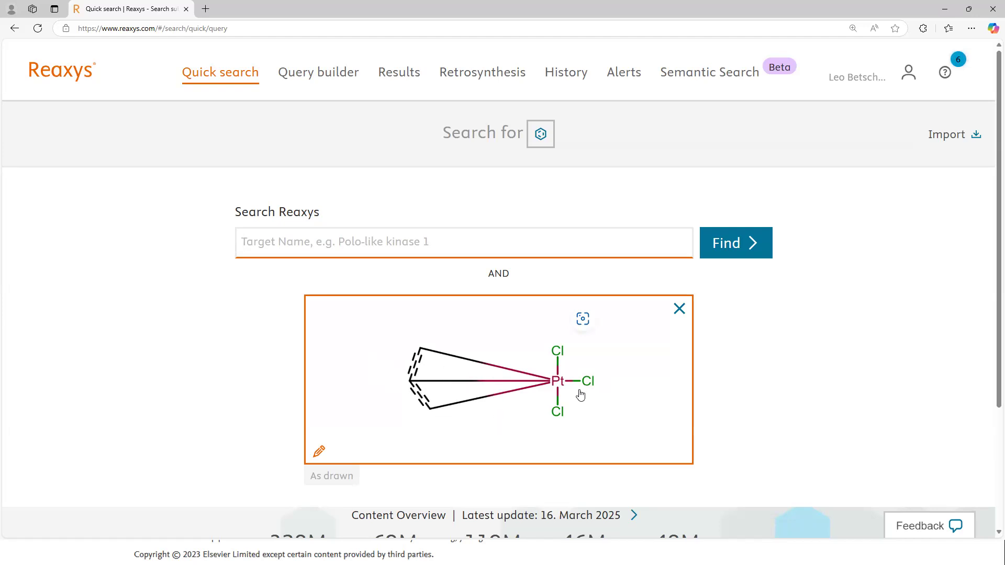
{"action": "left_click", "coordinate": [474, 406]}
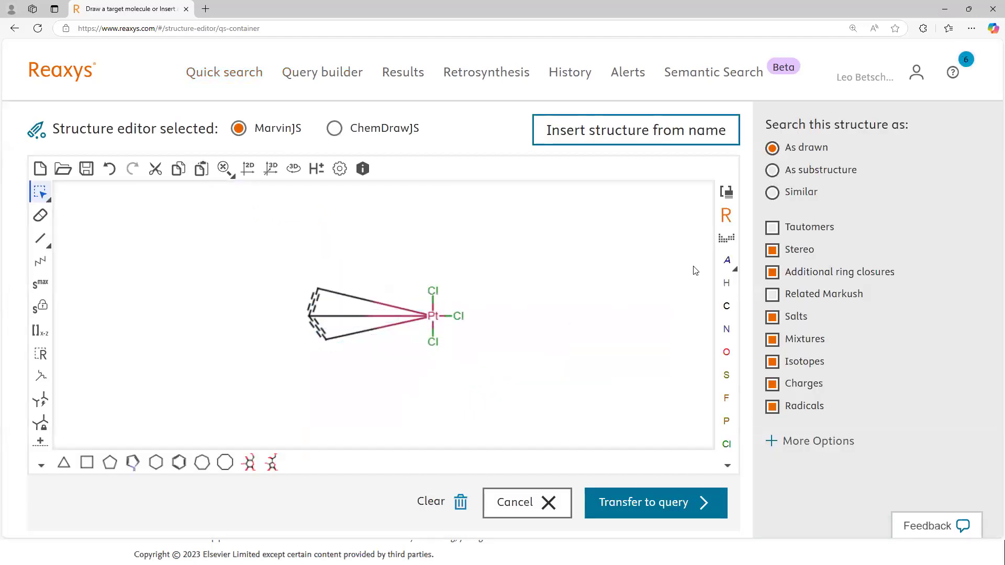
{"action": "left_click", "coordinate": [726, 238]}
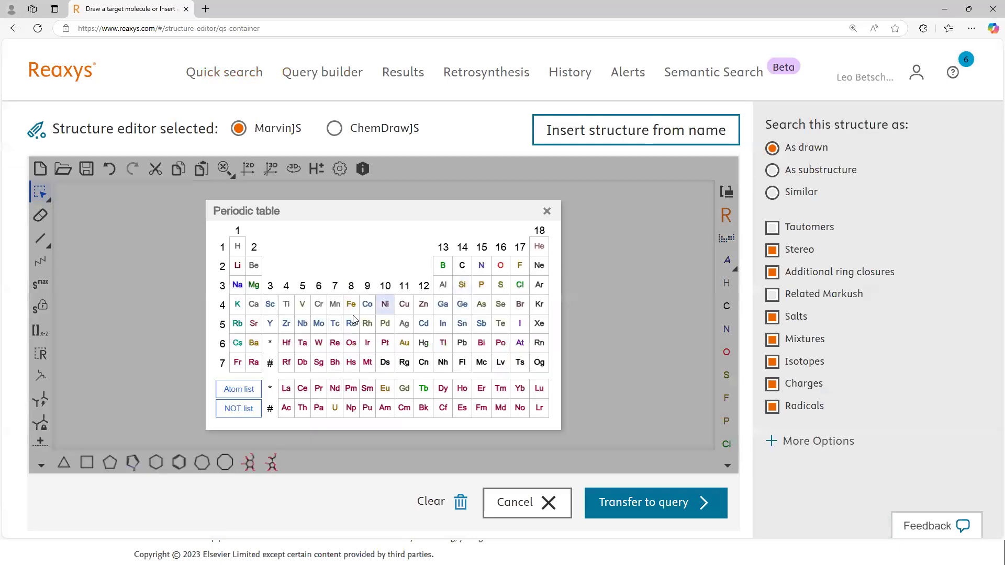
{"action": "left_click", "coordinate": [385, 323]}
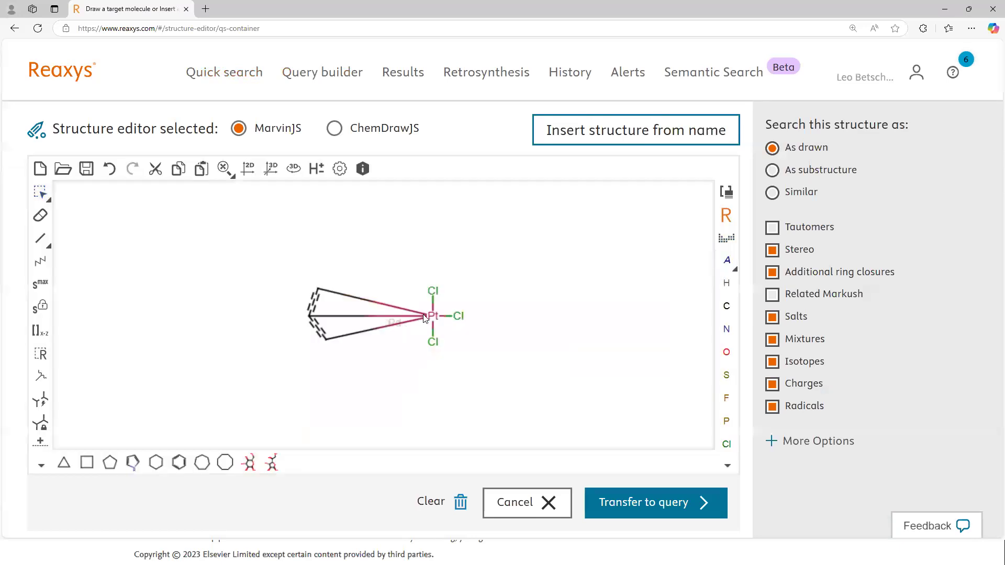
{"action": "left_click", "coordinate": [432, 316]}
{"action": "key", "text": "Escape"}
Step: Duplicate the whole palladium complex beside the original and rotate the copy so its chlorines face the original
{"action": "left_click_drag", "start_coordinate": [257, 261], "coordinate": [501, 368]}
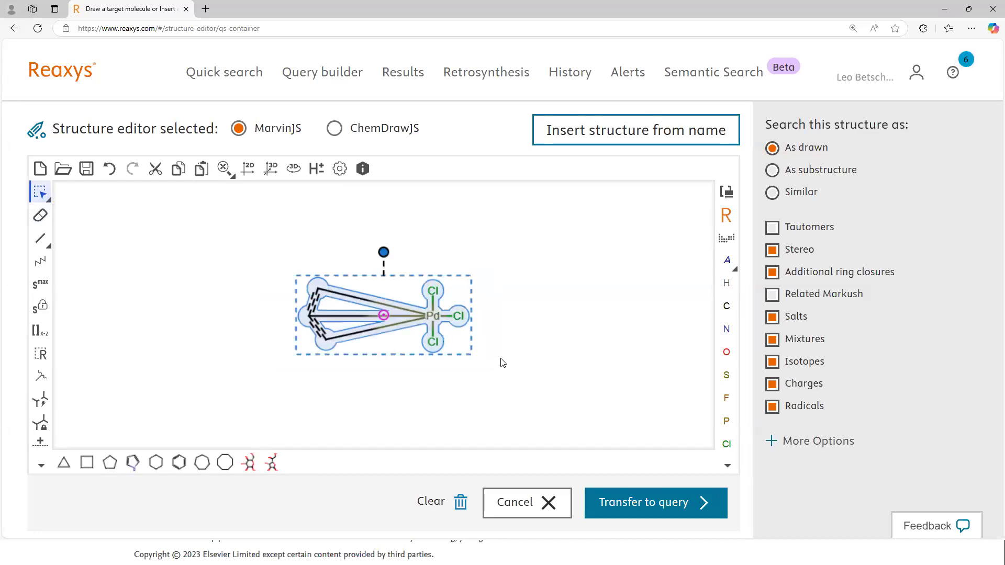
{"action": "left_click_drag", "start_coordinate": [398, 323], "coordinate": [633, 316]}
{"action": "left_click_drag", "start_coordinate": [570, 243], "coordinate": [602, 398]}
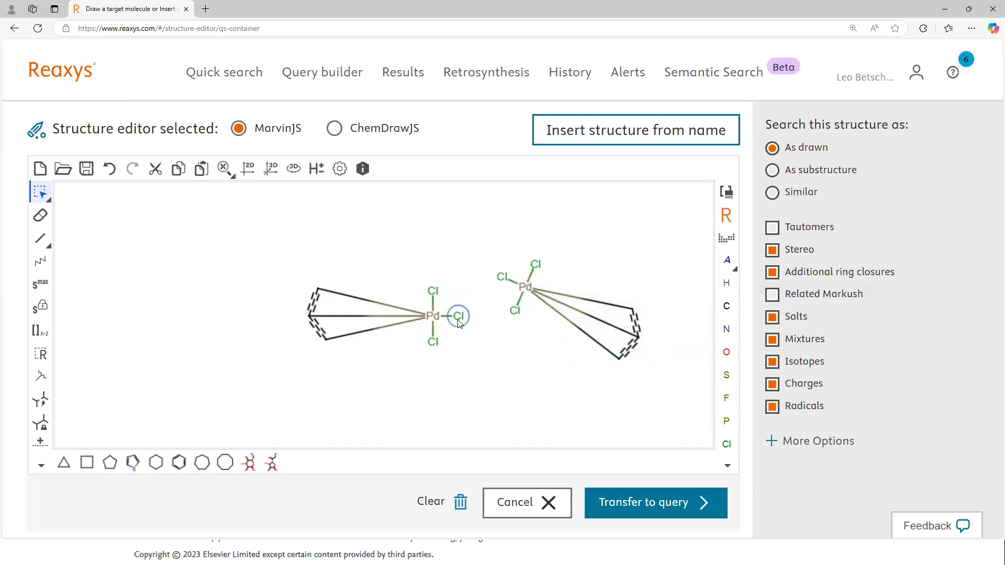
Step: Merge two chlorines of the original complex with two of the copy to bridge both palladium atoms, and transfer the dimer to the query
{"action": "left_click_drag", "start_coordinate": [433, 291], "coordinate": [502, 276]}
{"action": "left_click_drag", "start_coordinate": [462, 313], "coordinate": [515, 311]}
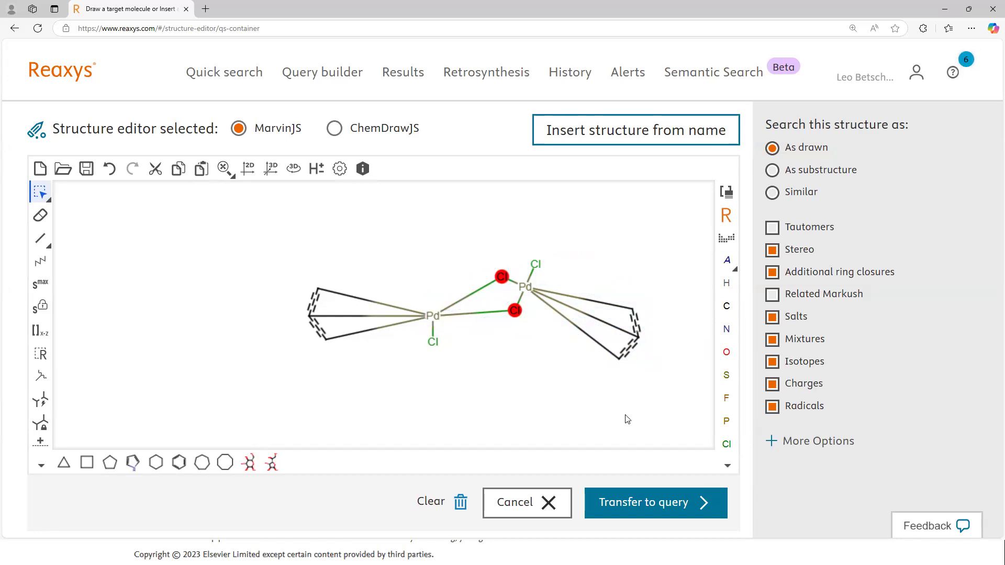
{"action": "left_click", "coordinate": [648, 500]}
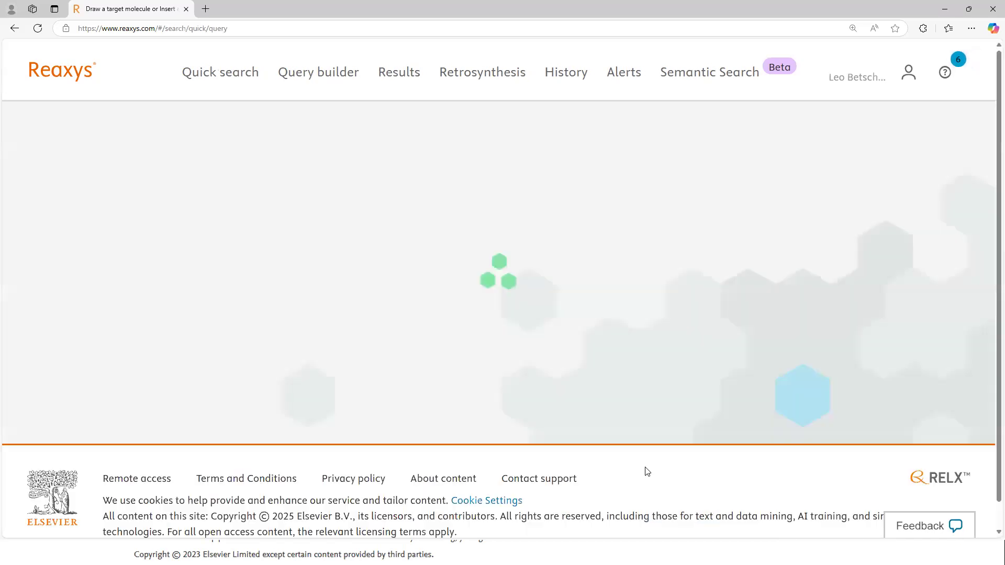
Step: Search for the chlorine-bridged palladium dimer as drawn and examine an enlarged view of the matching substance's structure
{"action": "left_click", "coordinate": [725, 244]}
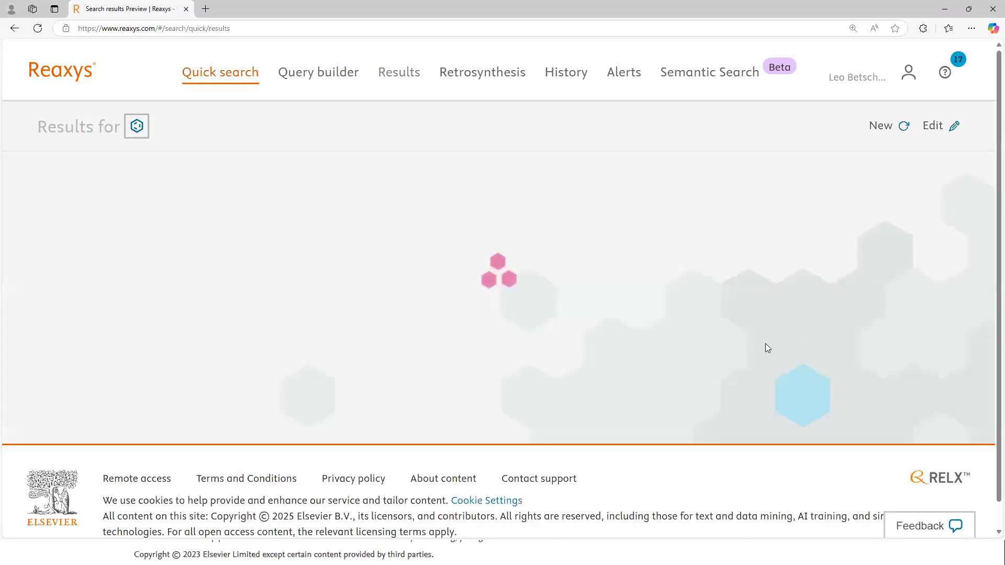
{"action": "left_click", "coordinate": [880, 206]}
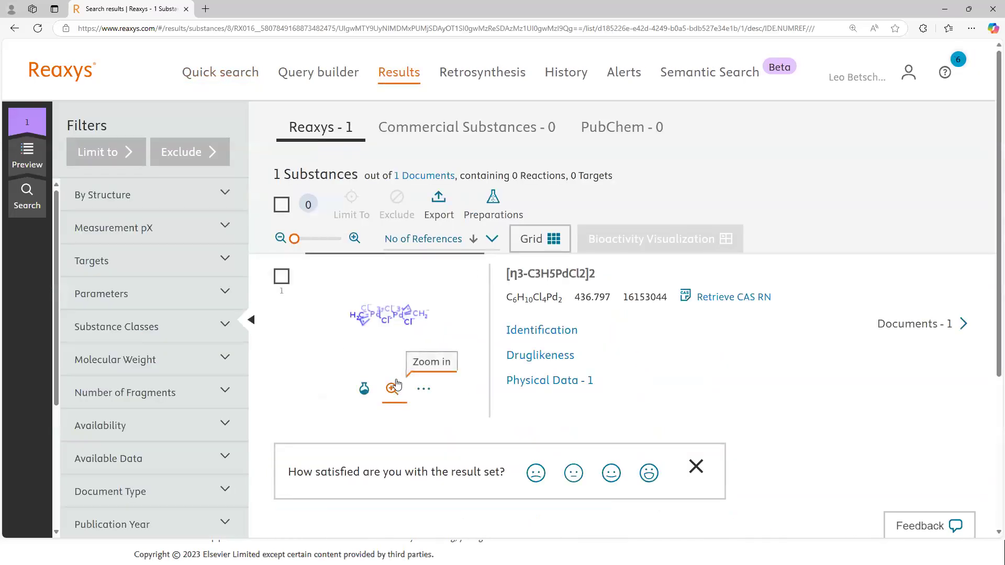
{"action": "left_click", "coordinate": [539, 277]}
{"action": "left_click", "coordinate": [392, 390]}
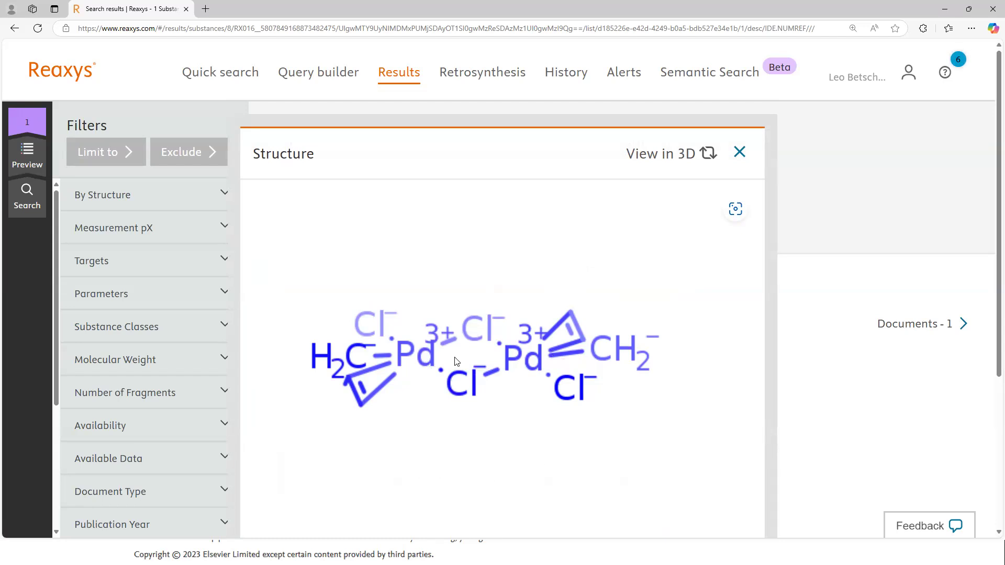
{"action": "left_click", "coordinate": [740, 152]}
Step: Reopen the dimer query for editing and erase the second palladium allyl unit together with both bridging chlorines
{"action": "left_click", "coordinate": [28, 209]}
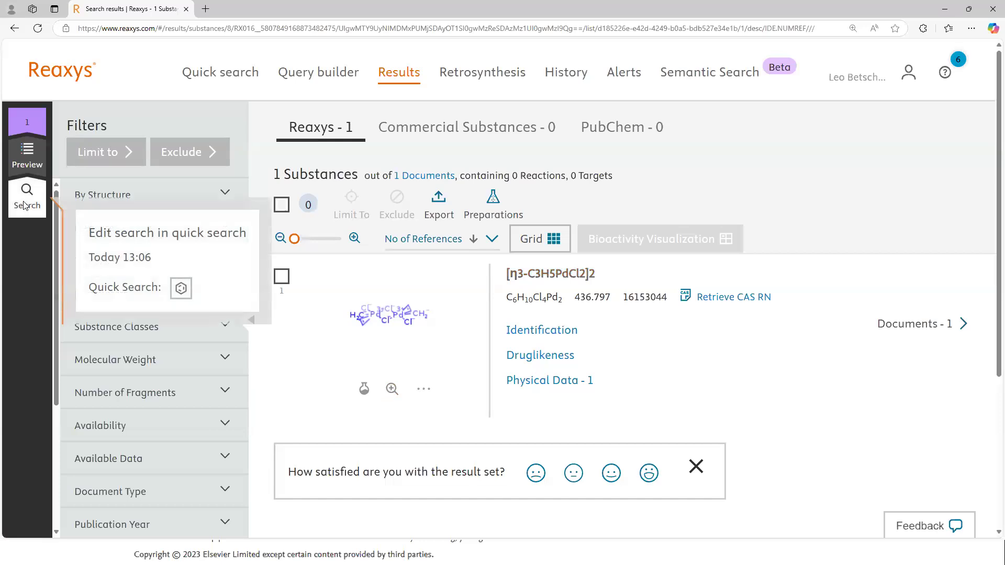
{"action": "left_click", "coordinate": [182, 285]}
{"action": "left_click", "coordinate": [488, 410]}
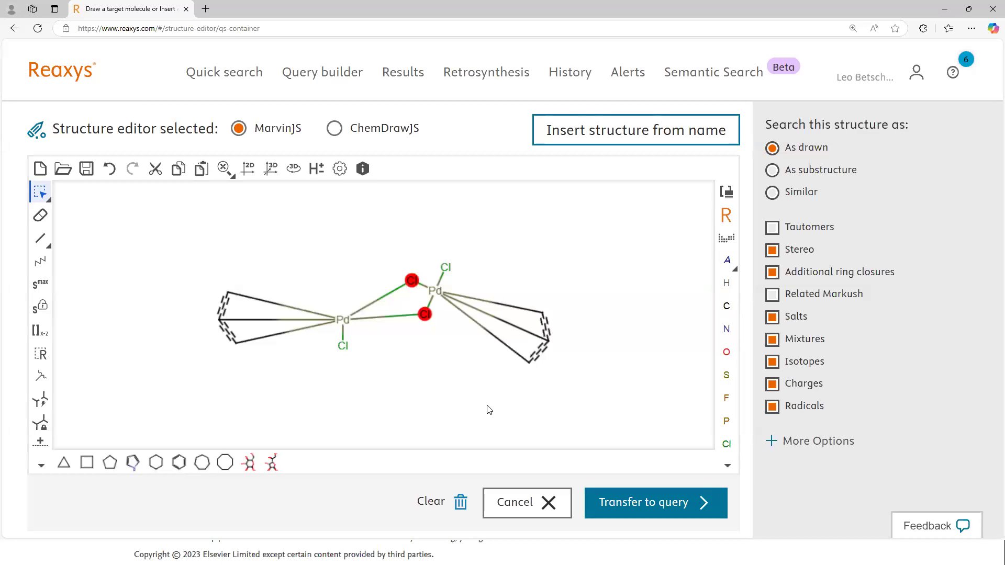
{"action": "left_click", "coordinate": [40, 215]}
{"action": "left_click_drag", "start_coordinate": [398, 241], "coordinate": [628, 410]}
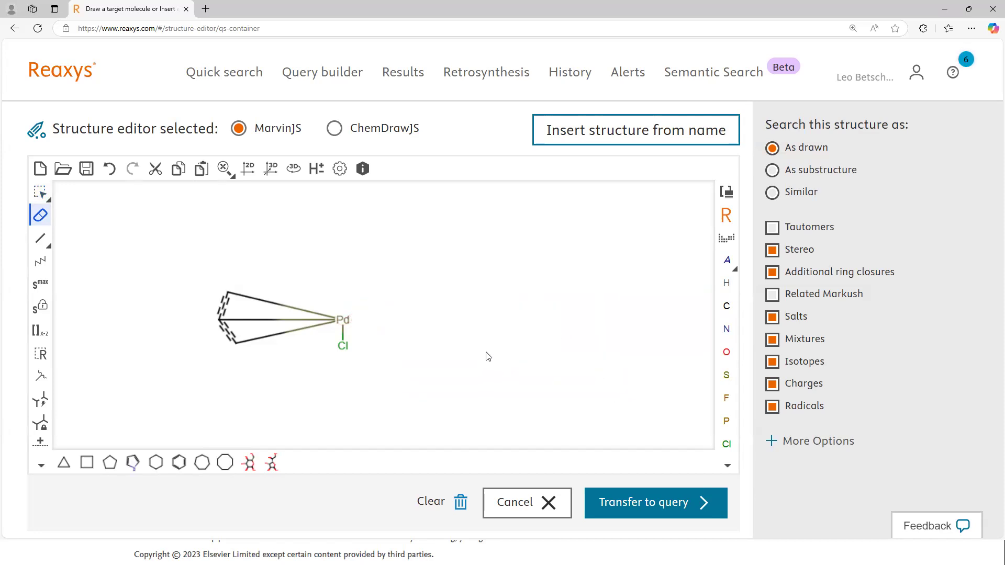
Step: Apply the maximum substitution count s6 to the palladium atom and transfer the structure to the query
{"action": "left_click", "coordinate": [42, 292]}
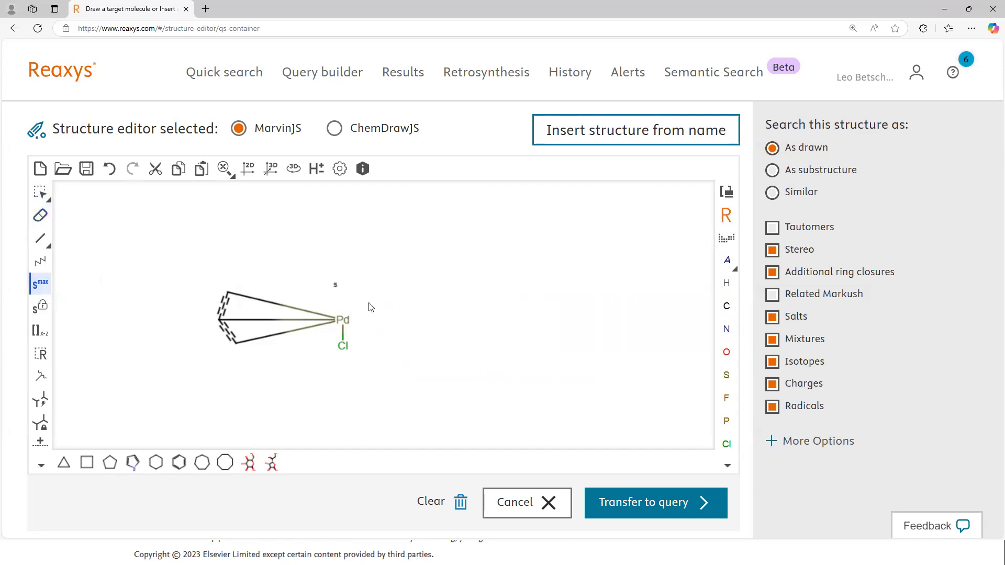
{"action": "left_click", "coordinate": [343, 321]}
{"action": "left_click", "coordinate": [639, 502]}
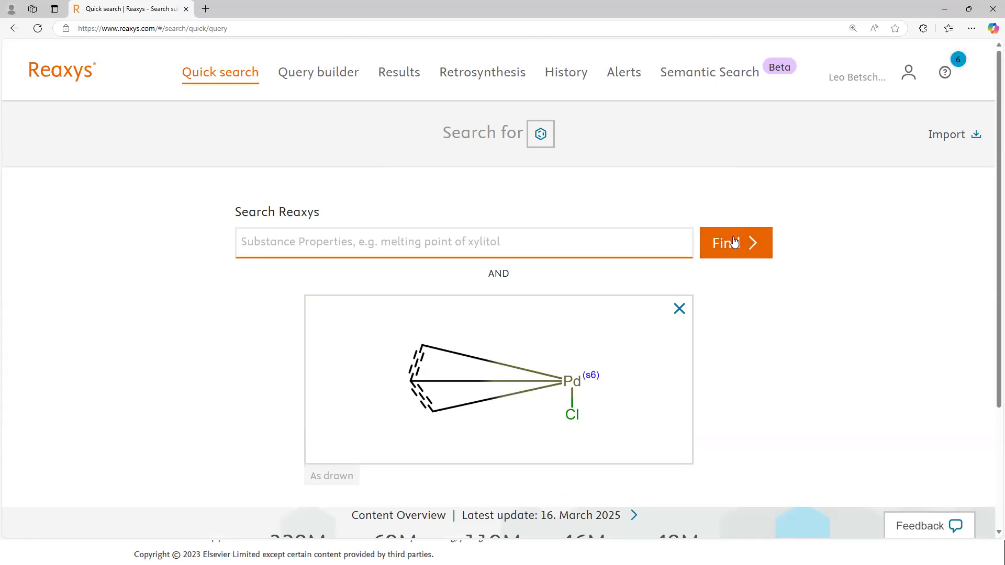
Step: Search for the palladium allyl chloride query with open substitution and look through the matching substances
{"action": "left_click", "coordinate": [734, 242]}
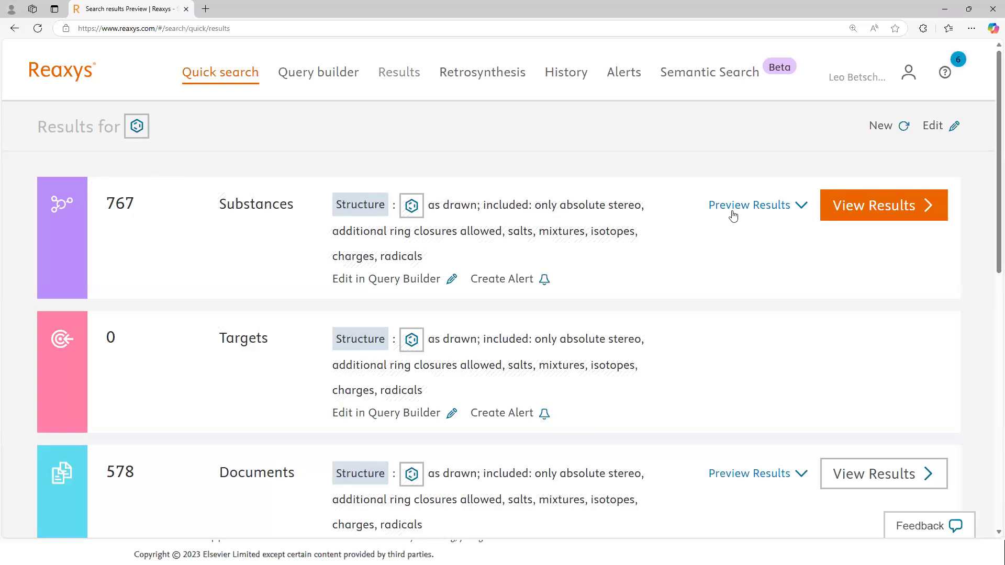
{"action": "left_click", "coordinate": [870, 210]}
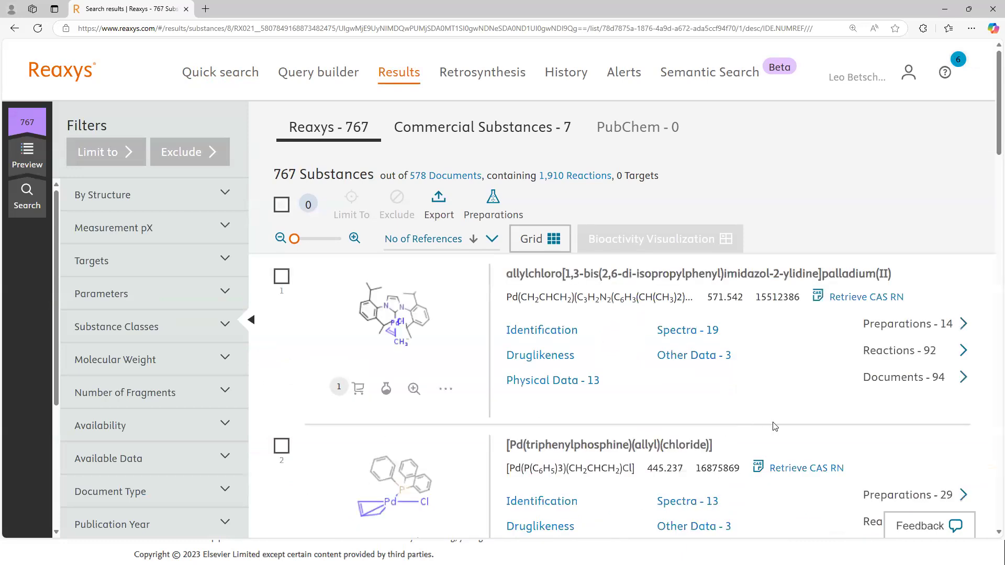
{"action": "scroll", "coordinate": [362, 276], "scroll_direction": "down", "scroll_amount": 2}
{"action": "scroll", "coordinate": [364, 275], "scroll_direction": "up", "scroll_amount": 2}
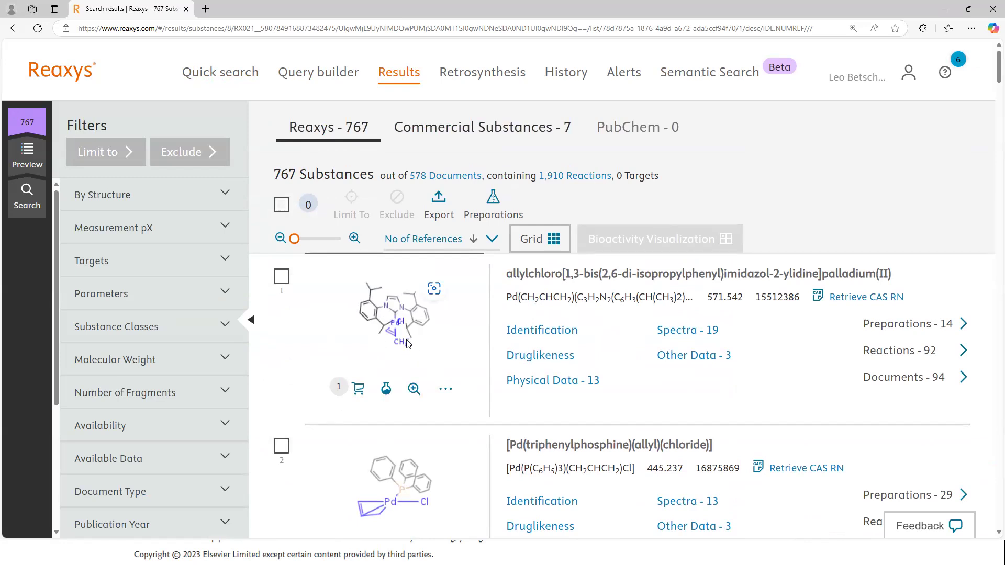
{"action": "scroll", "coordinate": [449, 426], "scroll_direction": "down", "scroll_amount": 3}
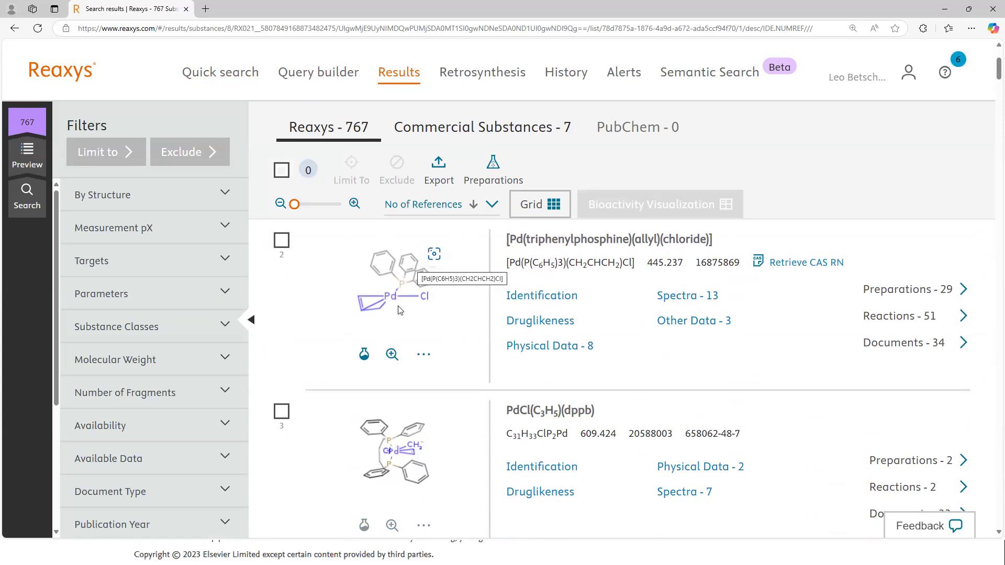
{"action": "scroll", "coordinate": [395, 377], "scroll_direction": "down", "scroll_amount": 5}
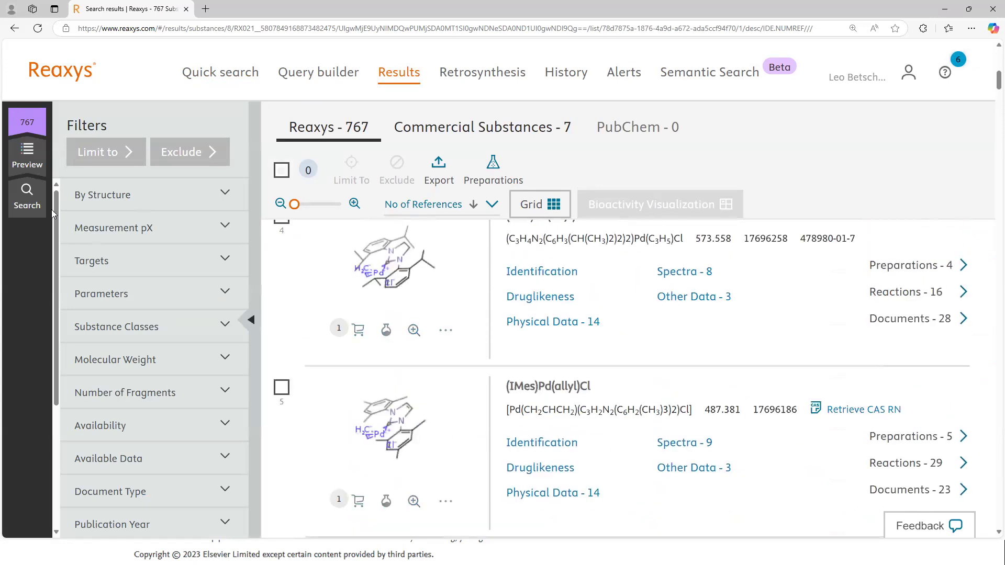
Step: Reopen the query structure for editing and replace the chlorine with the any-halogen atom X
{"action": "left_click", "coordinate": [27, 196]}
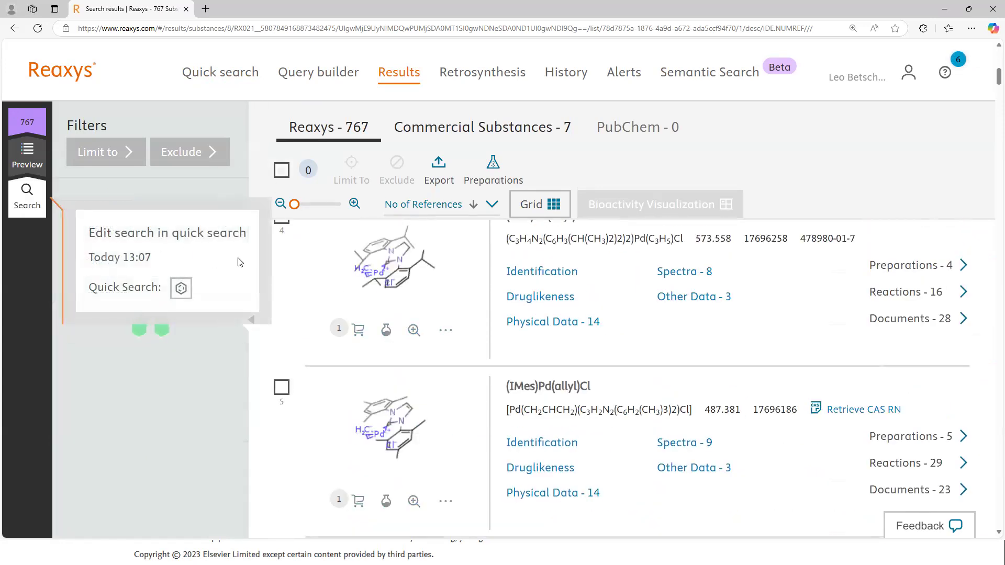
{"action": "left_click", "coordinate": [239, 263]}
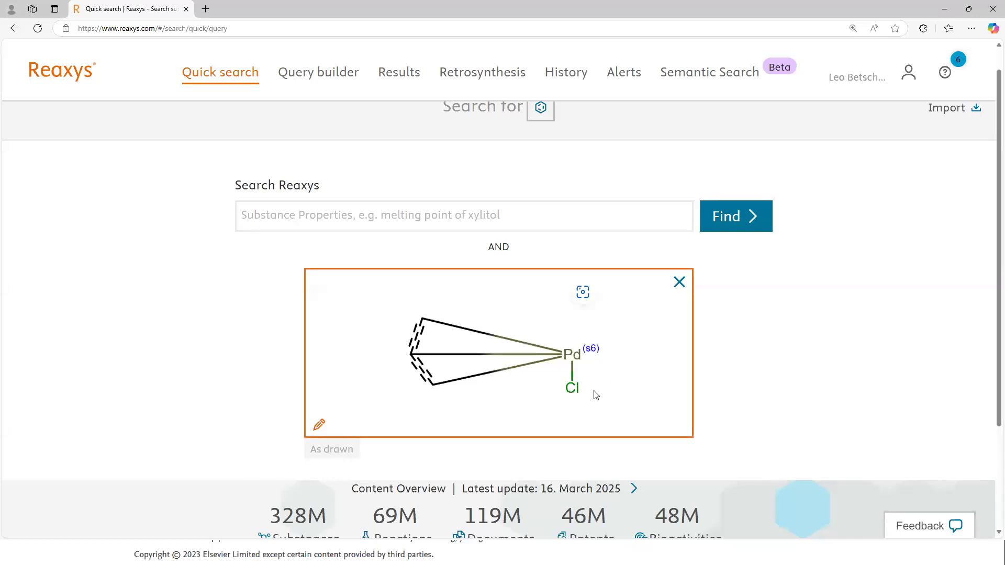
{"action": "left_click", "coordinate": [596, 396]}
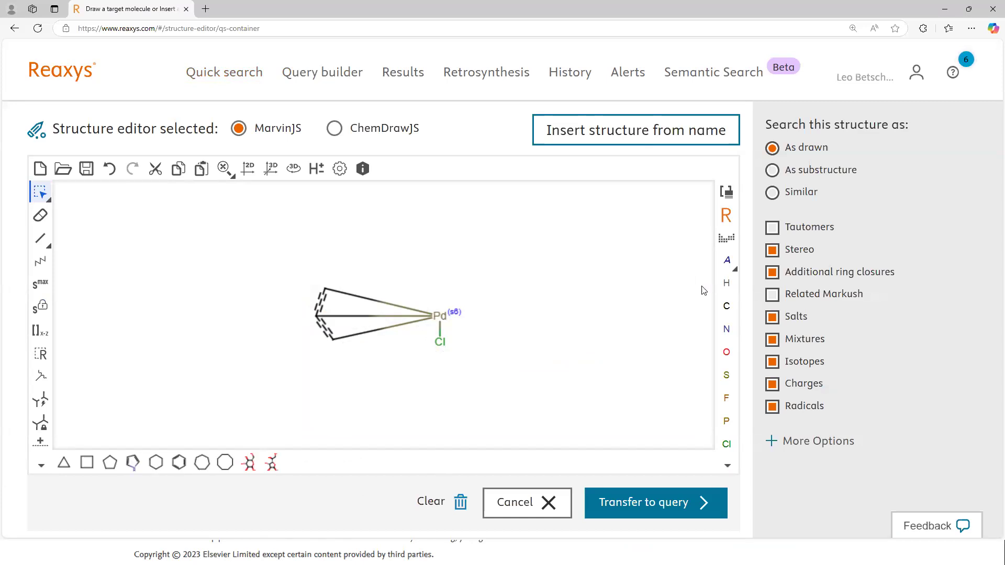
{"action": "left_click", "coordinate": [728, 261]}
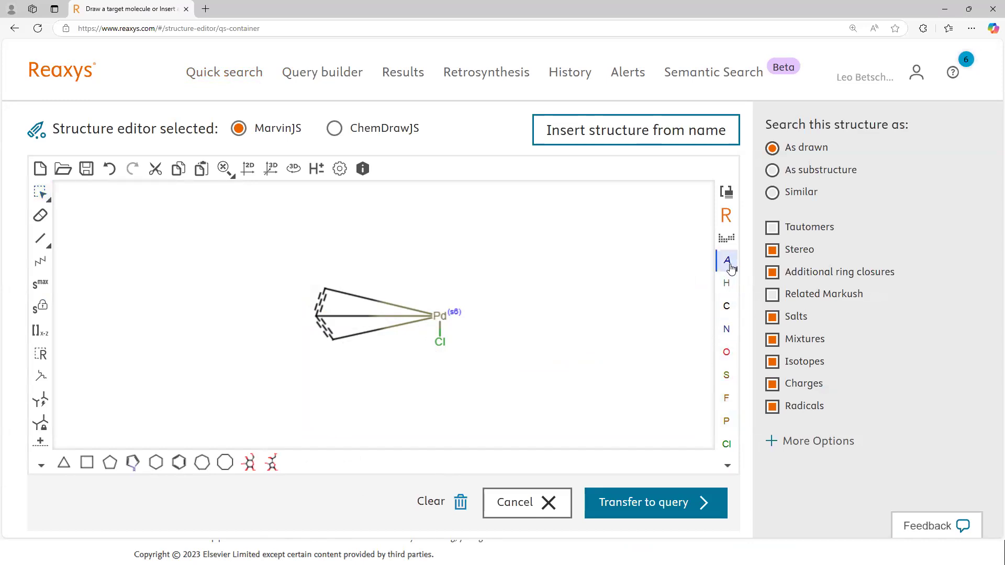
{"action": "left_click", "coordinate": [733, 268]}
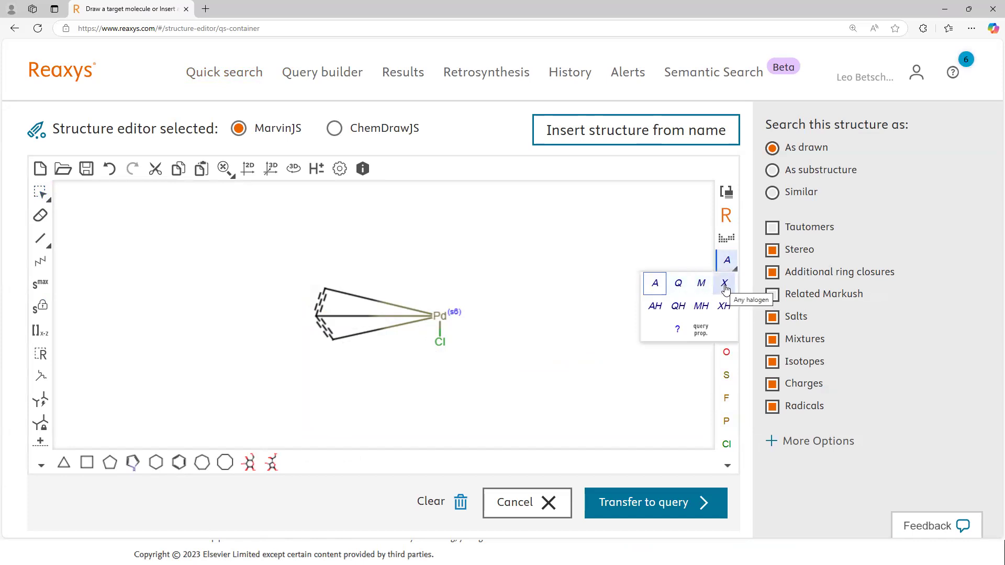
{"action": "left_click", "coordinate": [725, 288]}
{"action": "left_click", "coordinate": [440, 341]}
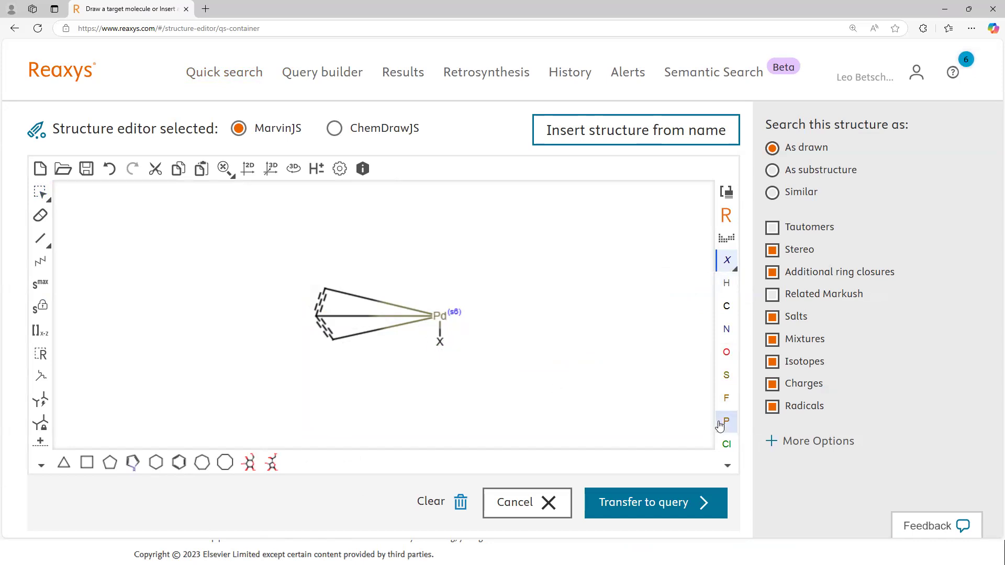
Step: Transfer the any-halogen palladium structure to the query and search for it as drawn
{"action": "left_click", "coordinate": [646, 503]}
{"action": "left_click", "coordinate": [715, 242]}
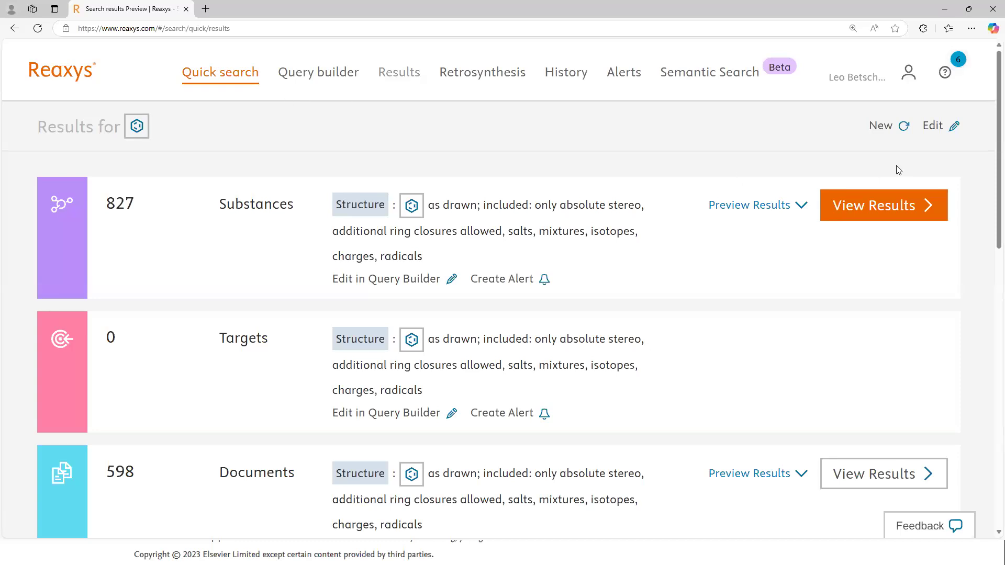
Step: Reopen the query structure for editing and replace the palladium atom with an atom list of Ni, Pd and Pt
{"action": "left_click", "coordinate": [935, 125]}
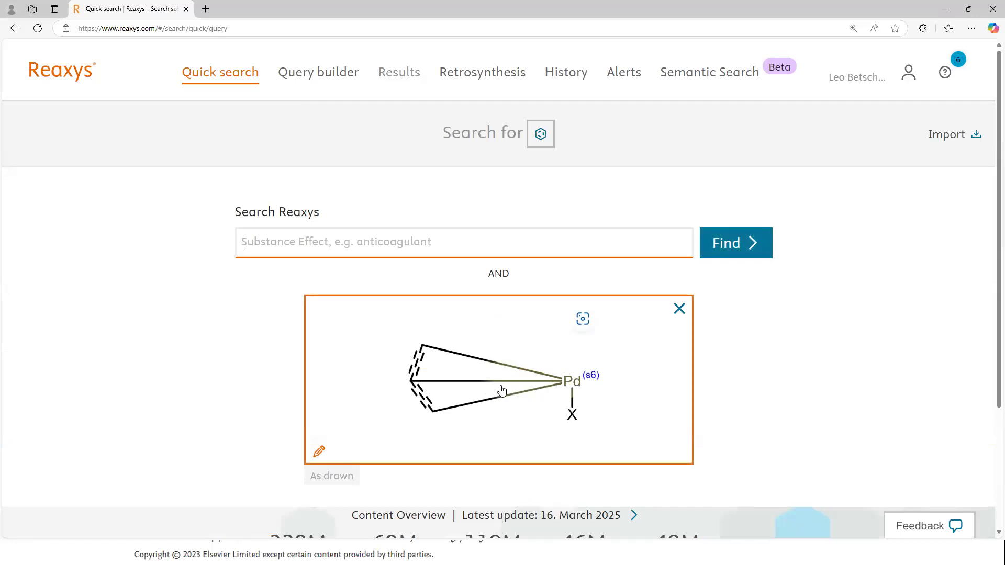
{"action": "left_click", "coordinate": [501, 409]}
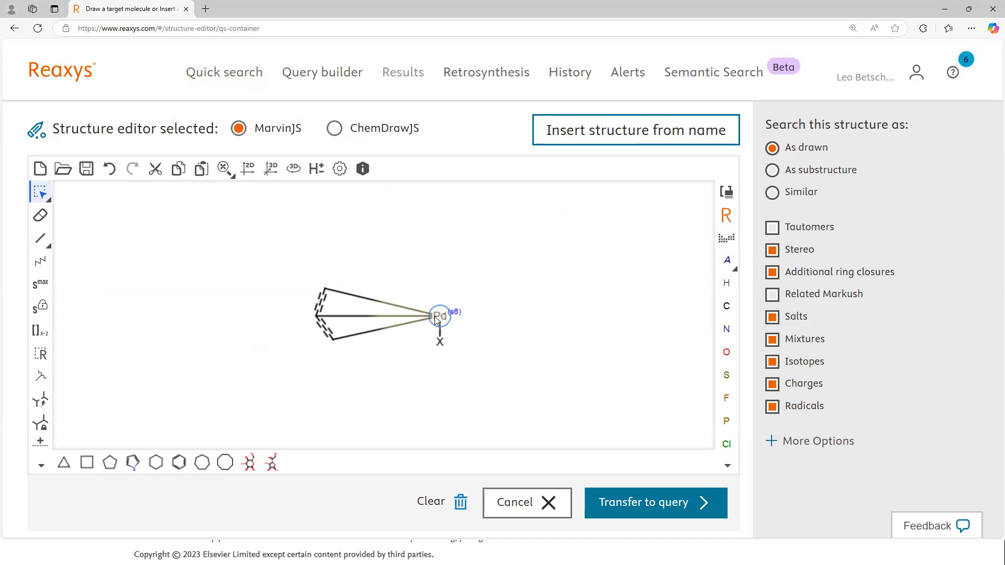
{"action": "left_click", "coordinate": [726, 239]}
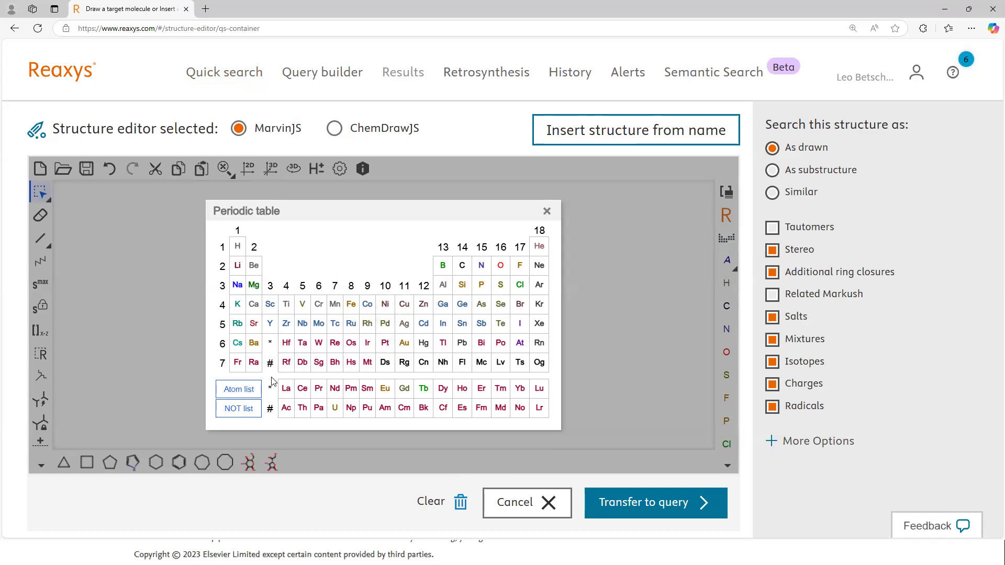
{"action": "left_click", "coordinate": [247, 393]}
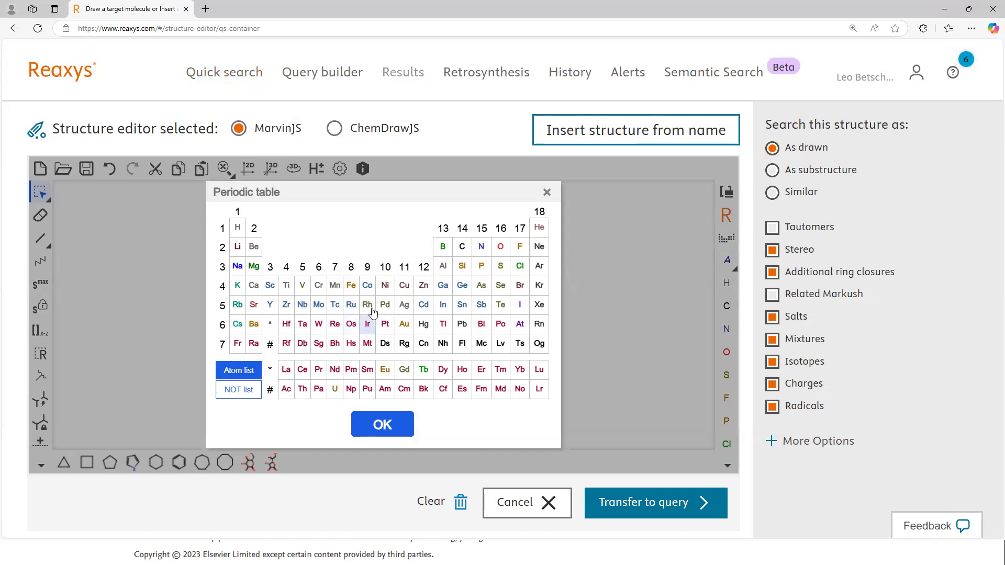
{"action": "left_click", "coordinate": [385, 286]}
{"action": "left_click", "coordinate": [389, 309]}
{"action": "left_click", "coordinate": [385, 325]}
{"action": "left_click", "coordinate": [382, 425]}
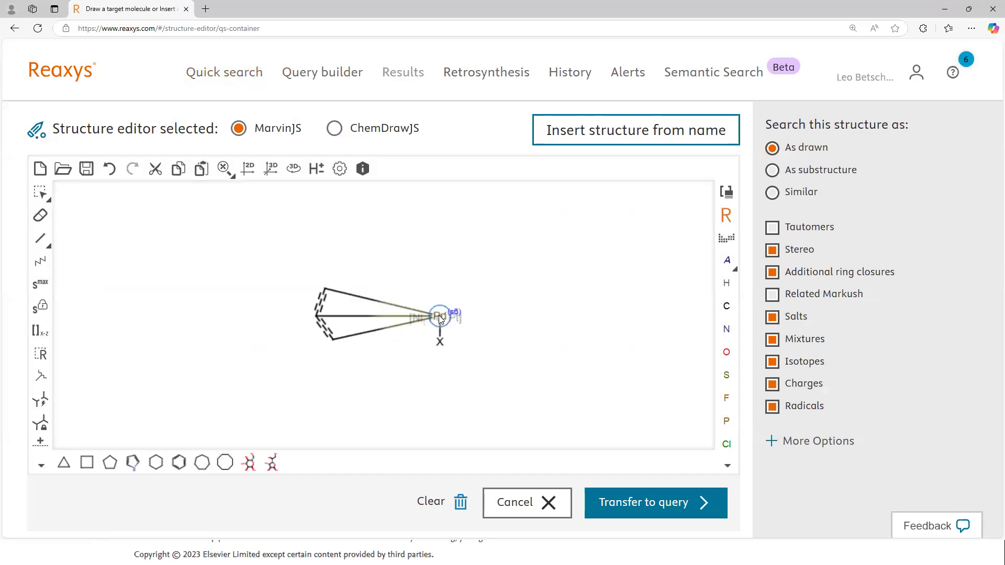
{"action": "left_click", "coordinate": [438, 315]}
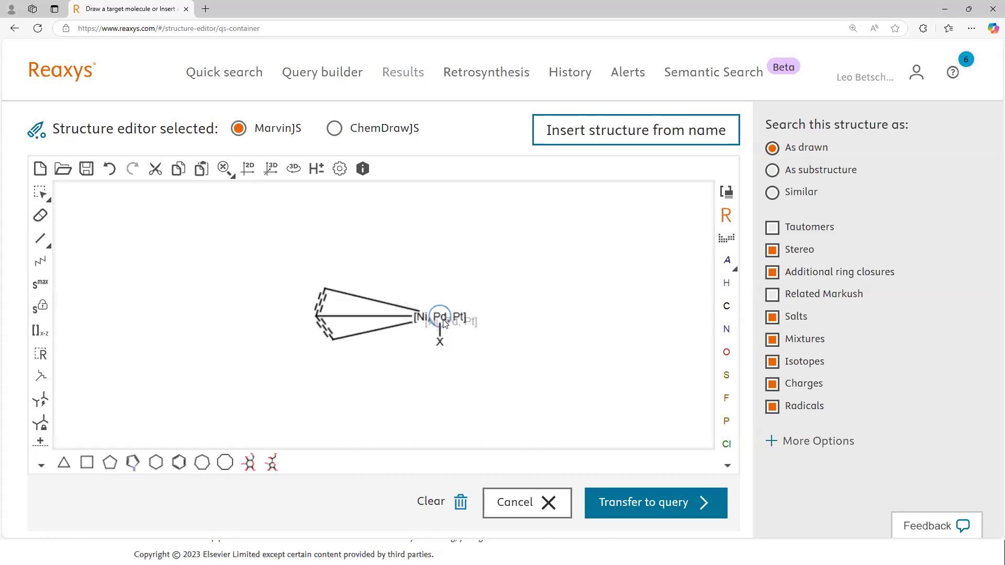
Step: Apply the maximum substitution count s6 to the Ni, Pd, Pt atom list, transfer the structure to the query and search for it
{"action": "left_click", "coordinate": [39, 291]}
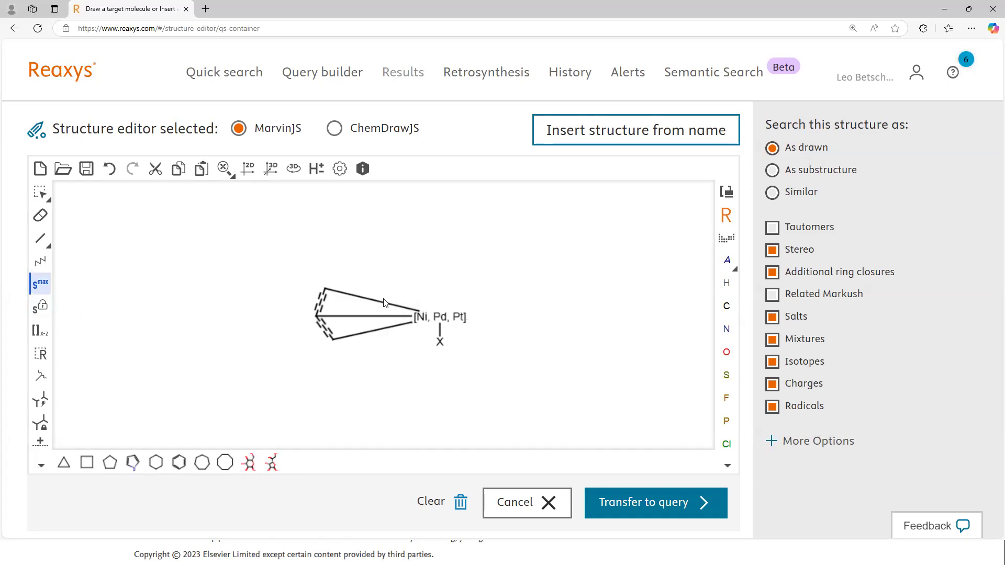
{"action": "left_click", "coordinate": [442, 317]}
{"action": "left_click", "coordinate": [673, 502]}
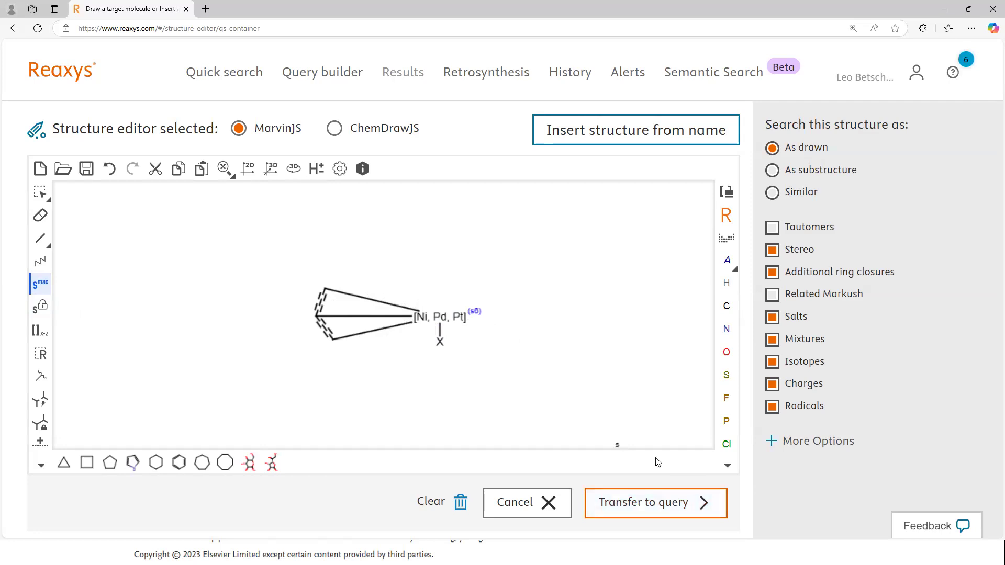
{"action": "left_click", "coordinate": [709, 250]}
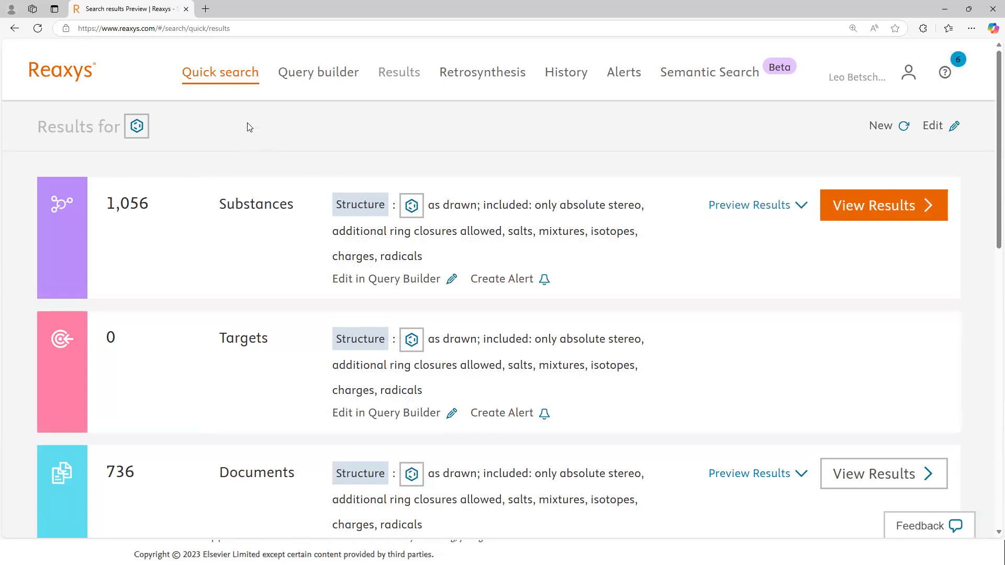
Step: Reopen the query structure for editing and attach a phosphorus atom to the metal atom list with a single bond
{"action": "left_click", "coordinate": [924, 126]}
{"action": "left_click", "coordinate": [388, 312]}
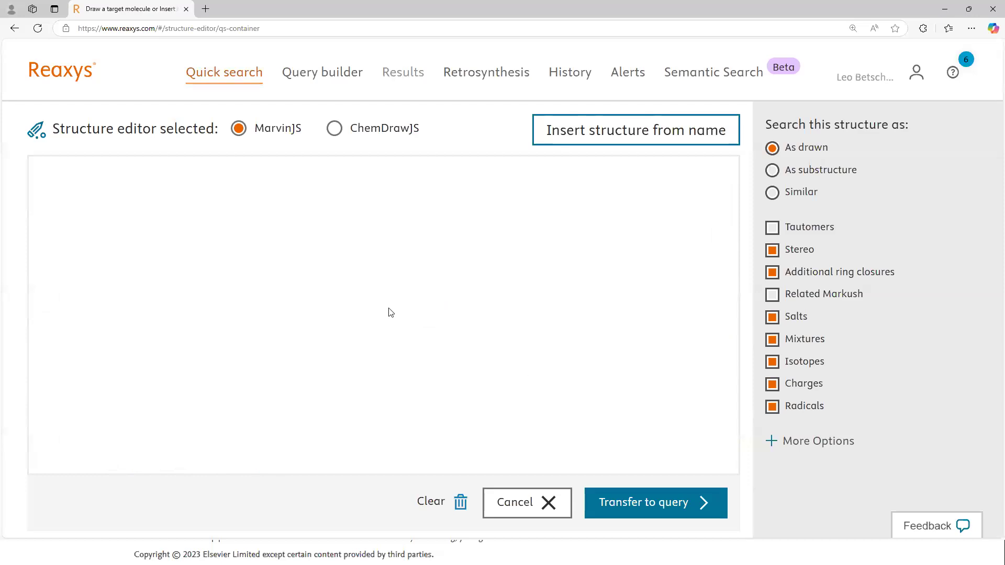
{"action": "left_click", "coordinate": [41, 238]}
{"action": "left_click_drag", "start_coordinate": [424, 317], "coordinate": [441, 283]}
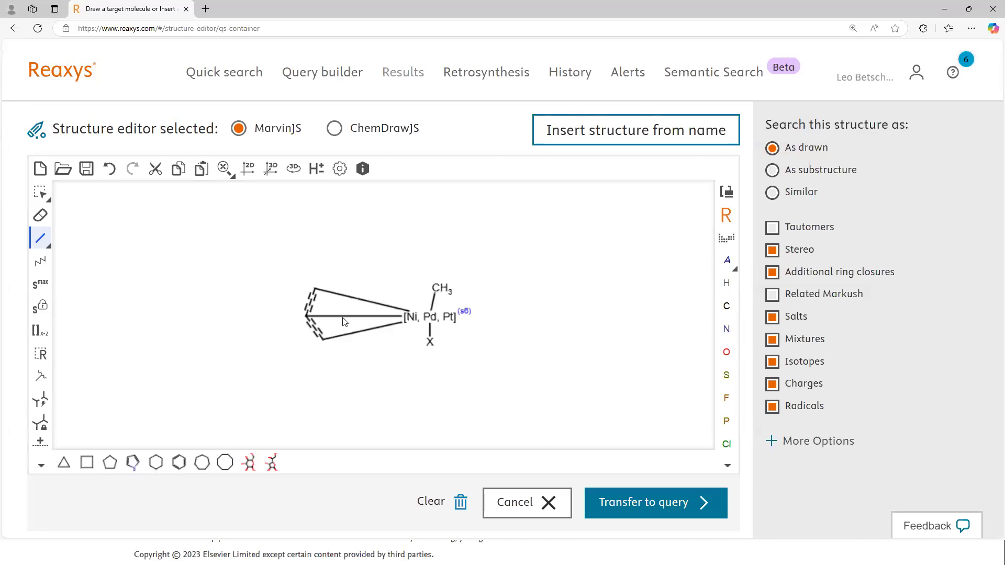
{"action": "left_click", "coordinate": [726, 421]}
{"action": "left_click", "coordinate": [438, 288]}
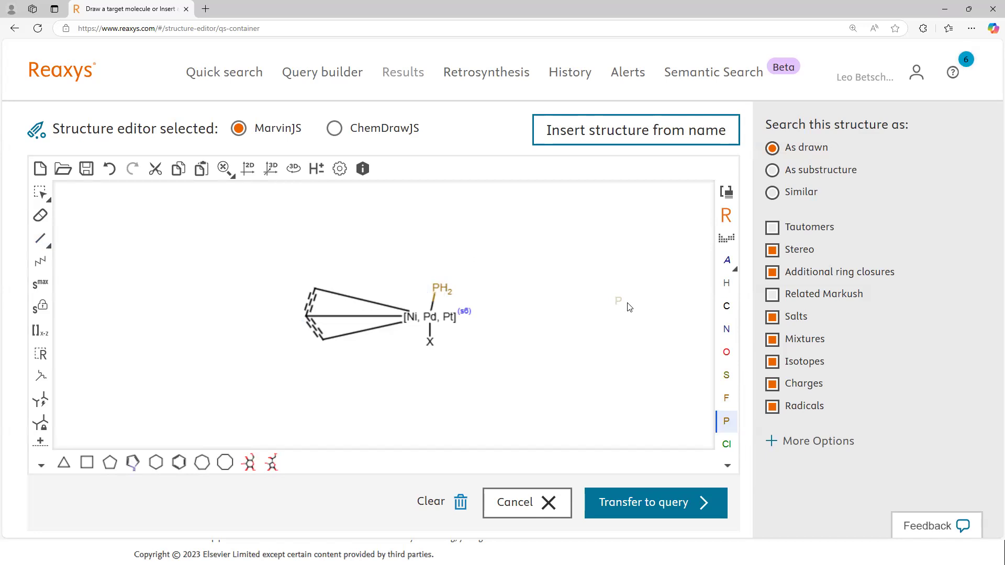
Step: Attach a second phosphorus atom to the metal atom list with a single bond beside the first one
{"action": "left_click", "coordinate": [40, 238]}
{"action": "left_click", "coordinate": [430, 316]}
{"action": "left_click_drag", "start_coordinate": [430, 320], "coordinate": [406, 280]}
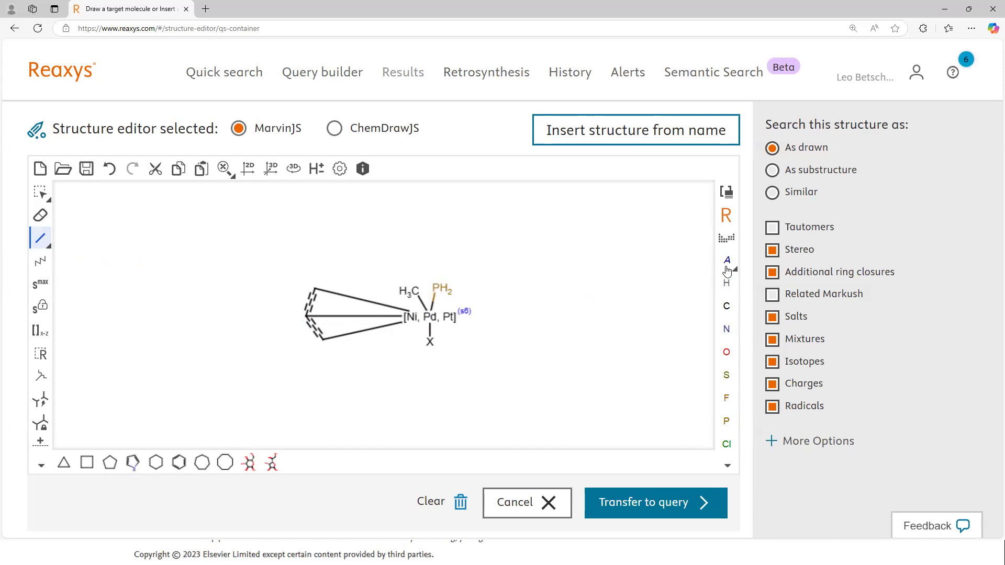
{"action": "left_click", "coordinate": [727, 421]}
{"action": "left_click", "coordinate": [411, 291]}
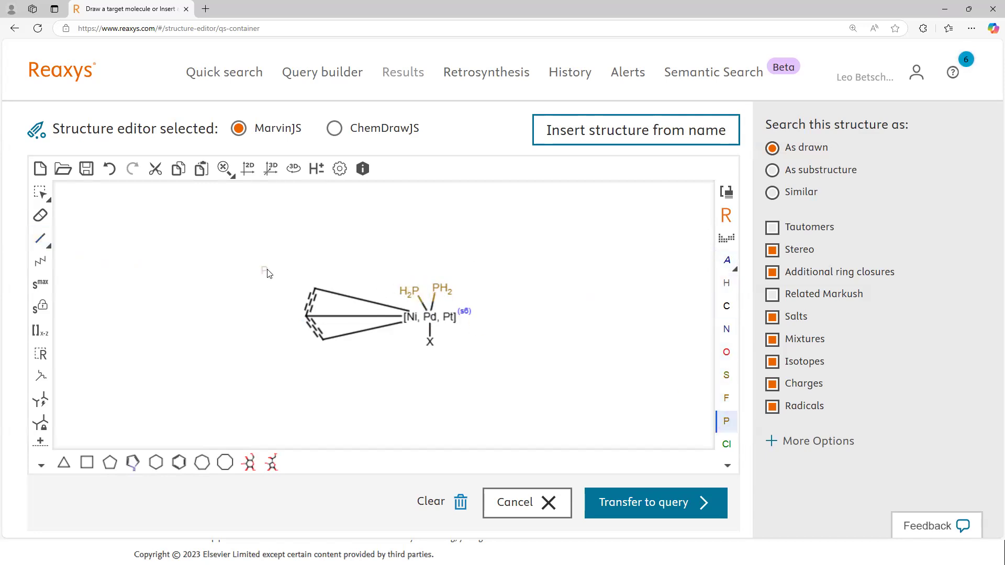
Step: Apply the maximum substitution count s6 to both phosphorus atoms
{"action": "left_click", "coordinate": [42, 289]}
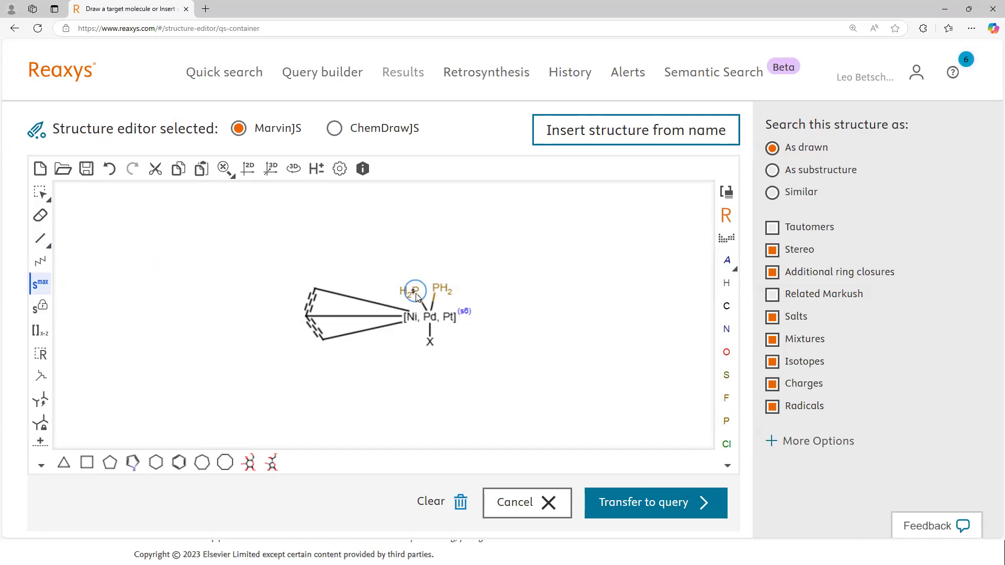
{"action": "left_click", "coordinate": [410, 293]}
{"action": "left_click", "coordinate": [443, 289]}
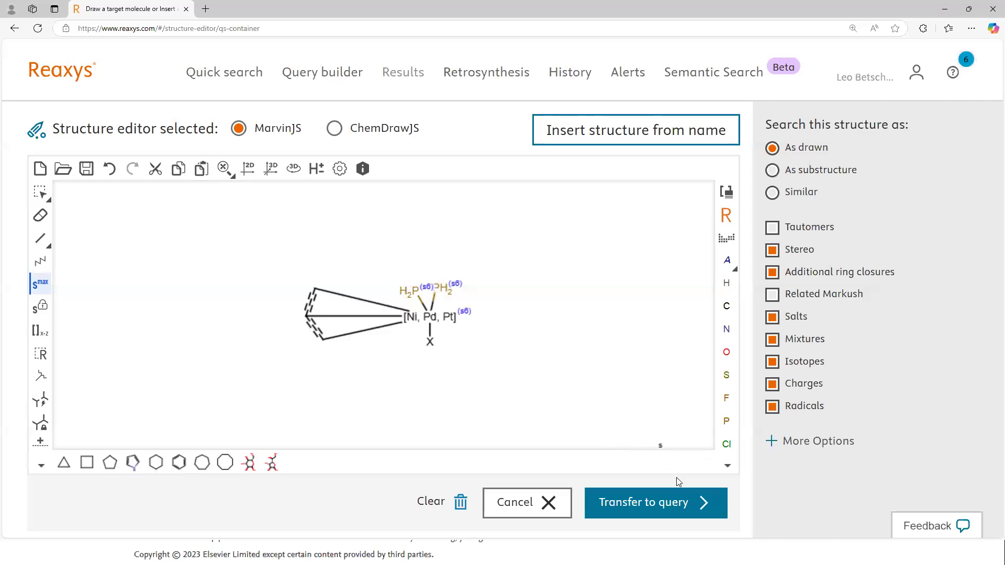
Step: Show the additional structure search options, transfer the diphosphine structure to the query and search for it as drawn
{"action": "left_click", "coordinate": [819, 446]}
{"action": "scroll", "coordinate": [915, 455], "scroll_direction": "down", "scroll_amount": 1}
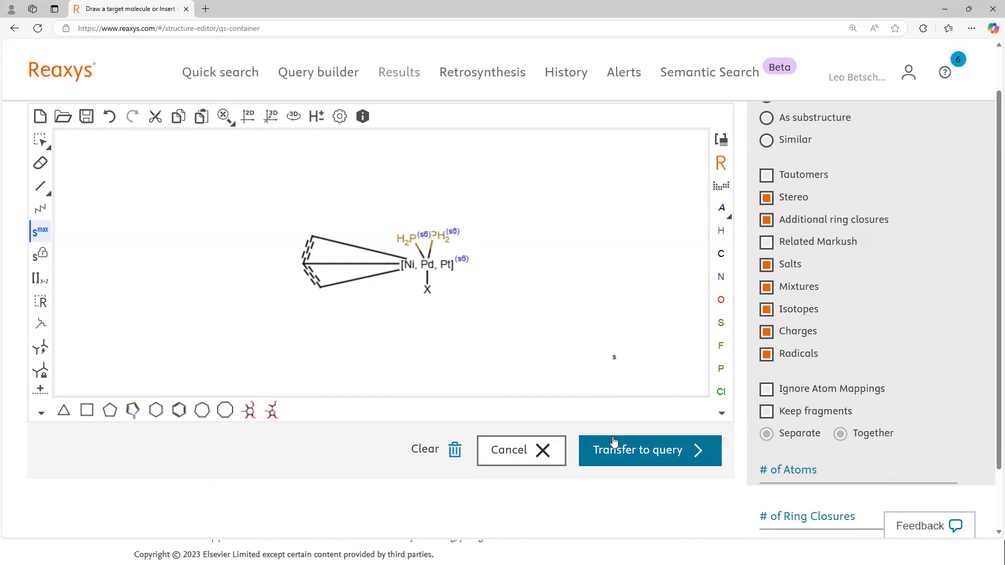
{"action": "left_click", "coordinate": [633, 452]}
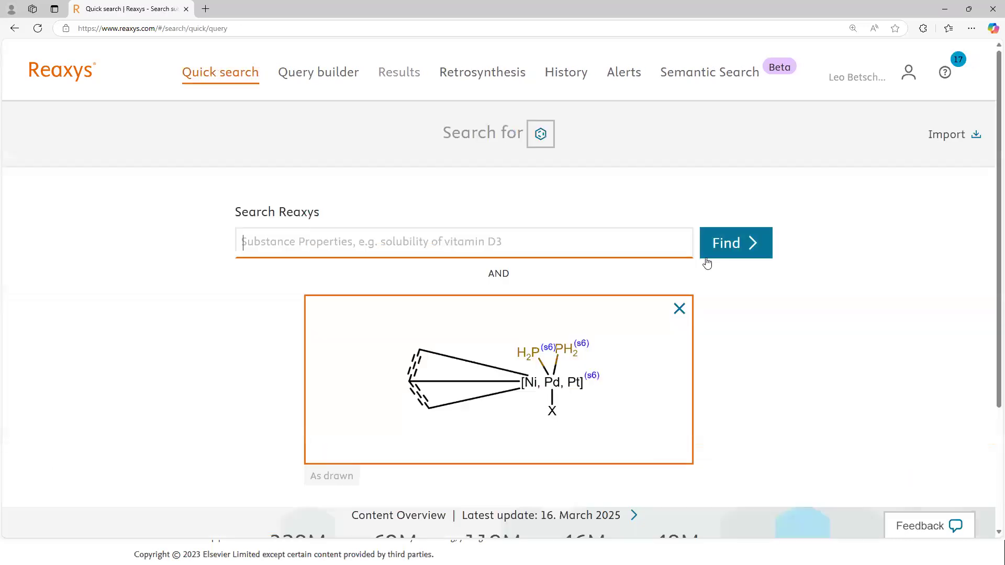
{"action": "left_click", "coordinate": [723, 247]}
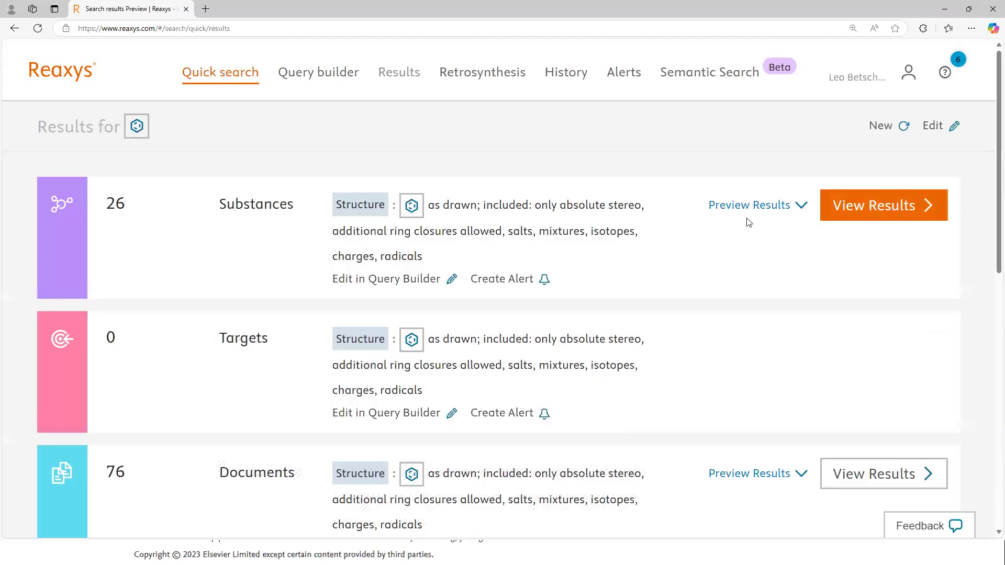
Step: Open the matching substances, dismiss the satisfaction survey and look through the allyl halide complexes with two phosphorus ligands
{"action": "left_click", "coordinate": [859, 206]}
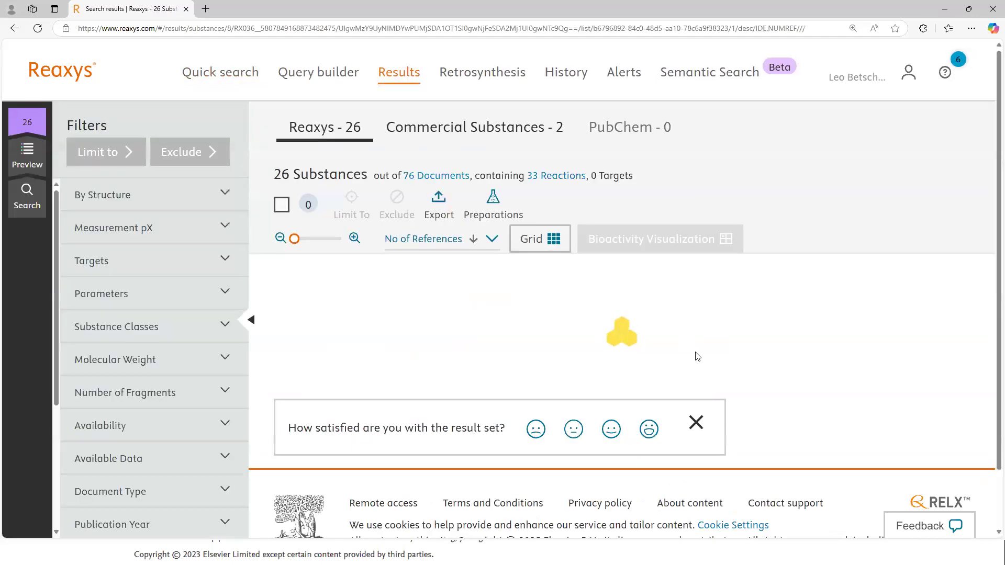
{"action": "left_click", "coordinate": [696, 437]}
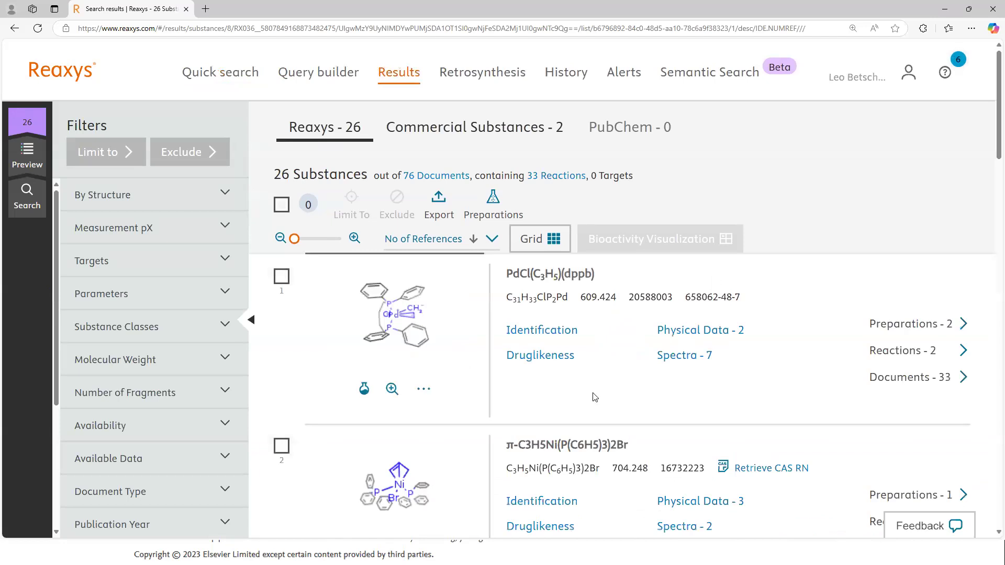
{"action": "scroll", "coordinate": [538, 335], "scroll_direction": "down", "scroll_amount": 2}
{"action": "scroll", "coordinate": [385, 269], "scroll_direction": "up", "scroll_amount": 2}
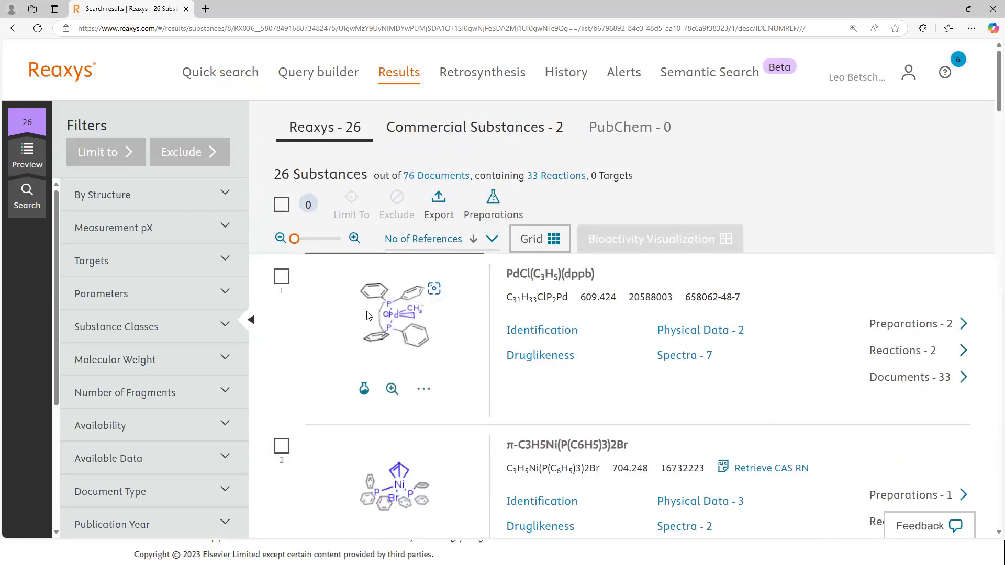
{"action": "scroll", "coordinate": [398, 405], "scroll_direction": "down", "scroll_amount": 2}
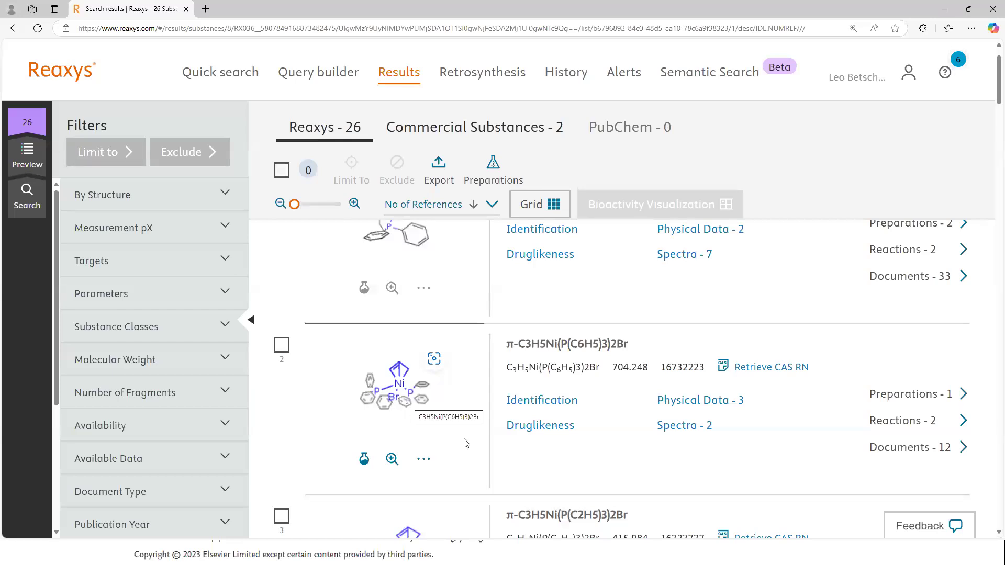
{"action": "scroll", "coordinate": [466, 444], "scroll_direction": "down", "scroll_amount": 8}
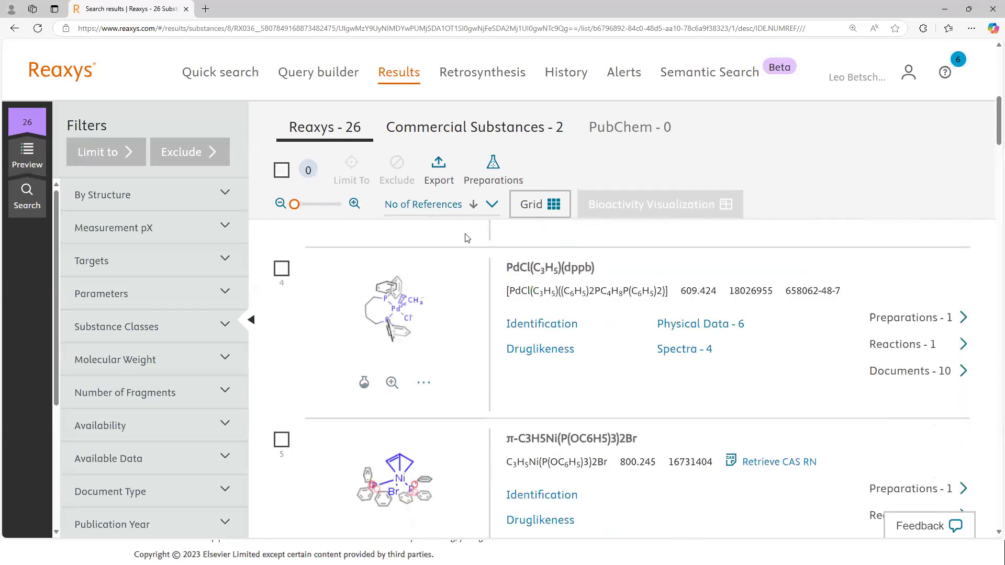
{"action": "key", "text": "alt+Tab"}
{"action": "key", "text": "alt+Tab"}
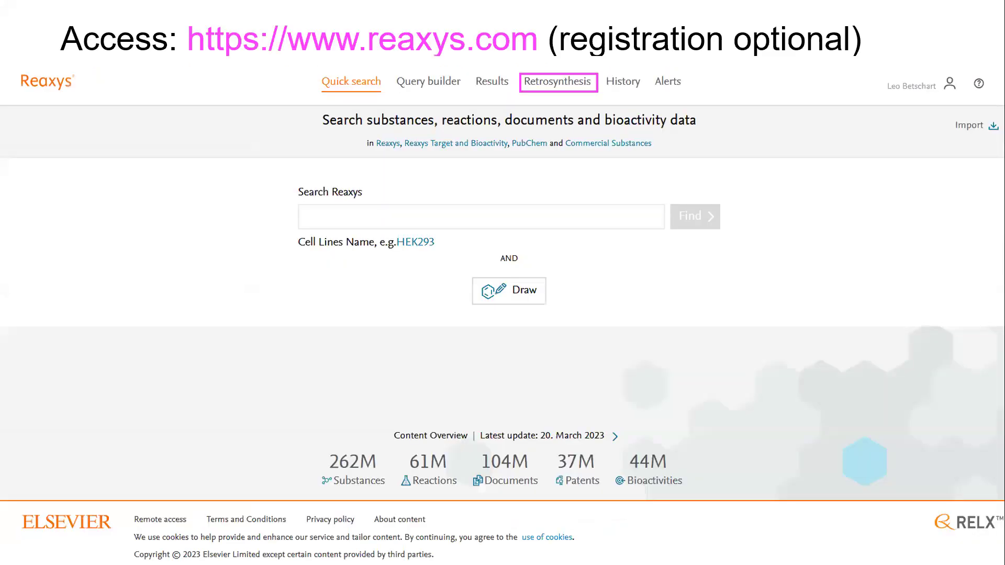
{"action": "key", "text": "Right"}
{"action": "key", "text": "Right"}
{"action": "key", "text": "Right"}
{"action": "key", "text": "Right"}
{"action": "key", "text": "Right"}
{"action": "key", "text": "Right"}
{"action": "key", "text": "Right"}
{"action": "key", "text": "Right"}
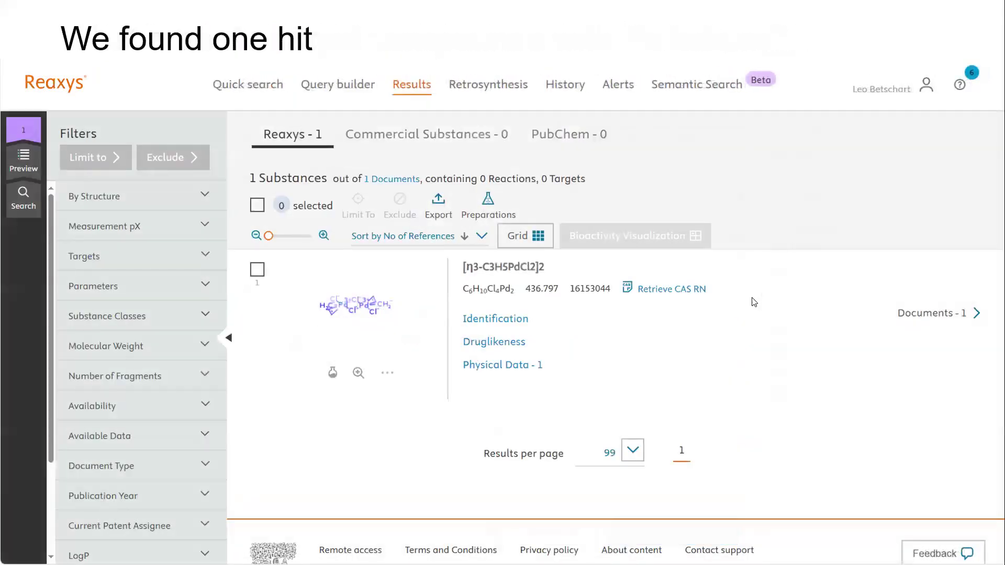
{"action": "key", "text": "Right"}
{"action": "key", "text": "Right"}
{"action": "key", "text": "Right"}
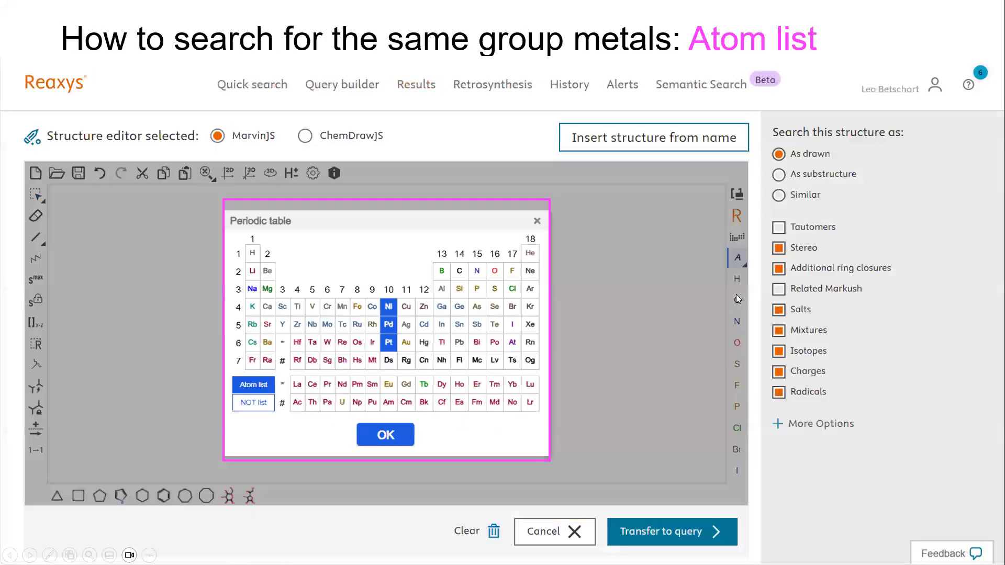
{"action": "key", "text": "Right"}
{"action": "key", "text": "Right"}
{"action": "key", "text": "Right"}
{"action": "key", "text": "Right"}
{"action": "key", "text": "Right"}
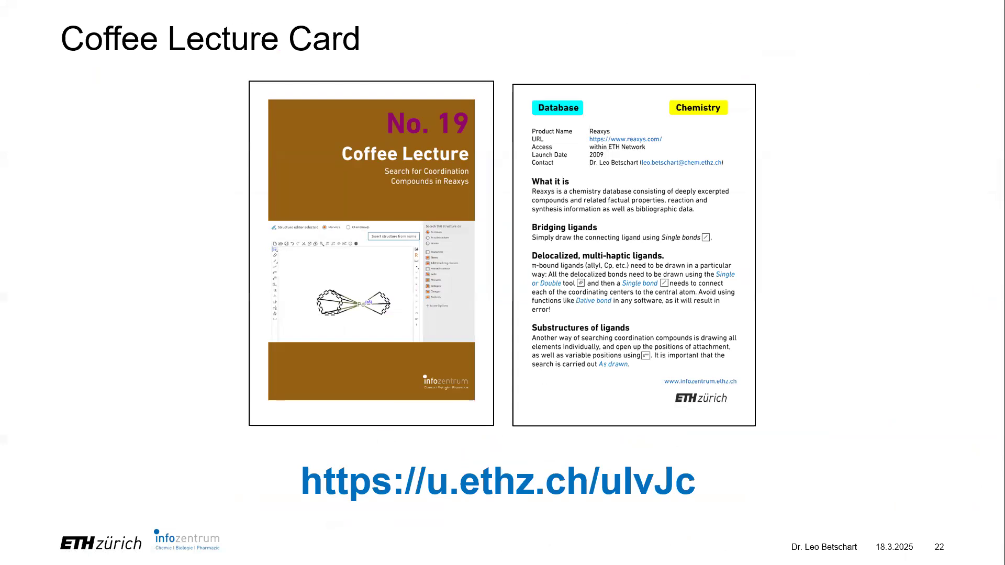
{"action": "key", "text": "Right"}
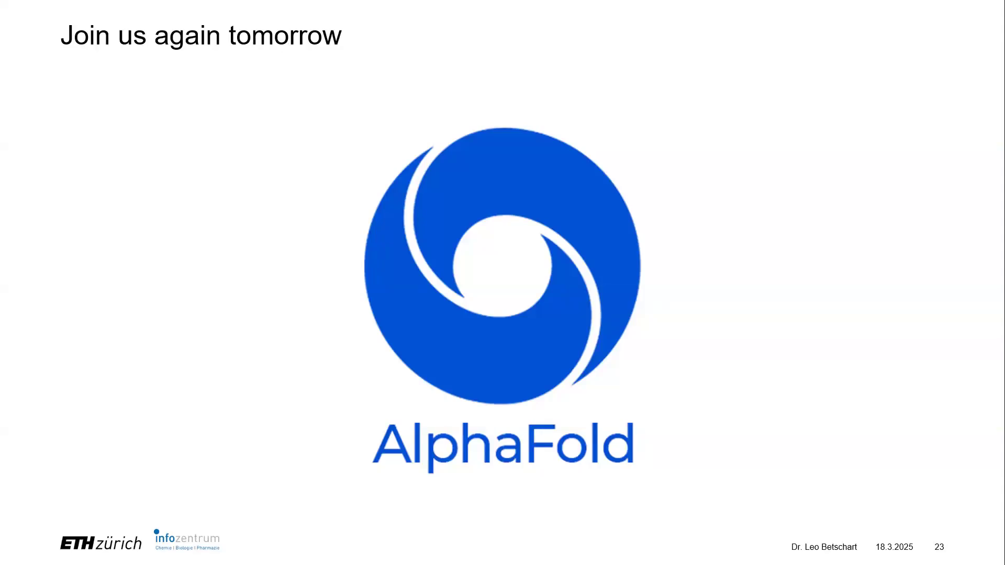
{"action": "key", "text": "Right"}
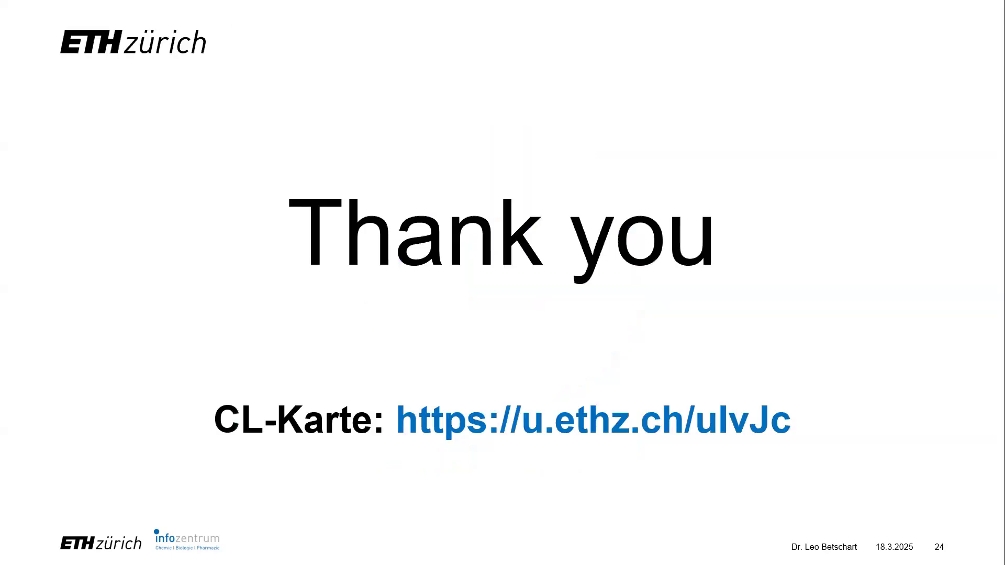
Step: Switch to Notepad, select the u.ethz.ch short link line in 2025 Shortlink.txt and return to the PowerPoint slide show
{"action": "key", "text": "alt+Tab"}
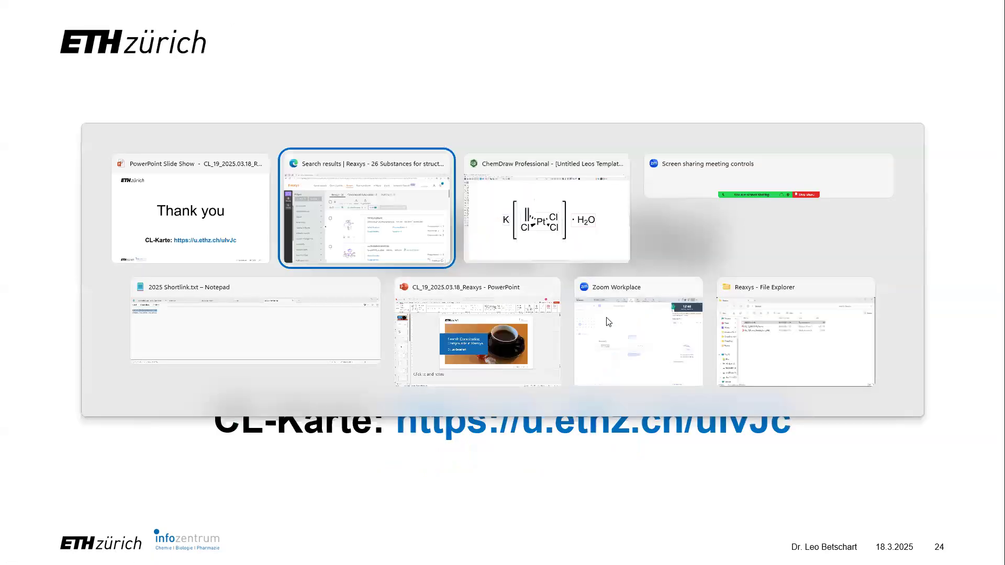
{"action": "left_click", "coordinate": [245, 331]}
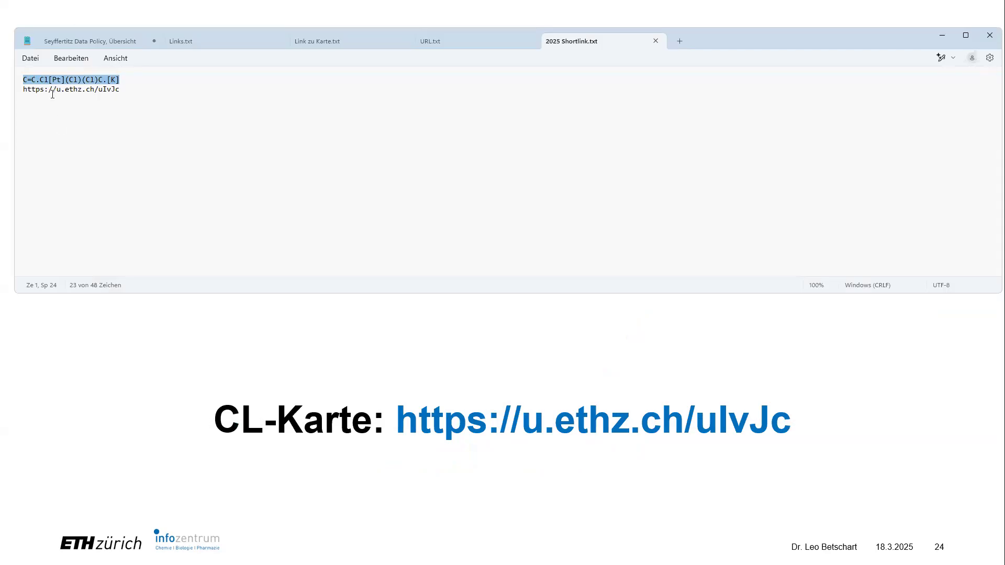
{"action": "triple_click", "coordinate": [53, 90]}
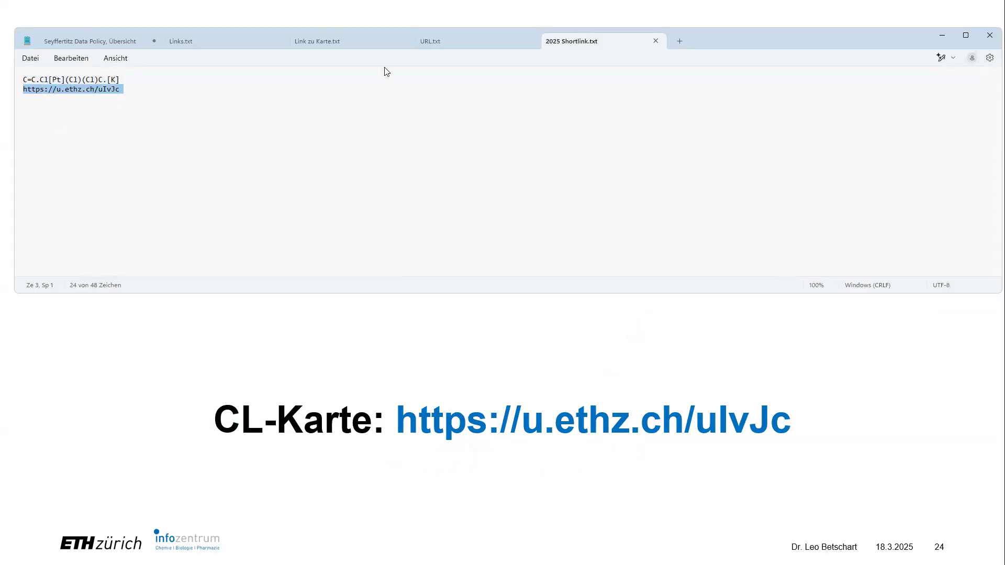
{"action": "key", "text": "alt+Tab"}
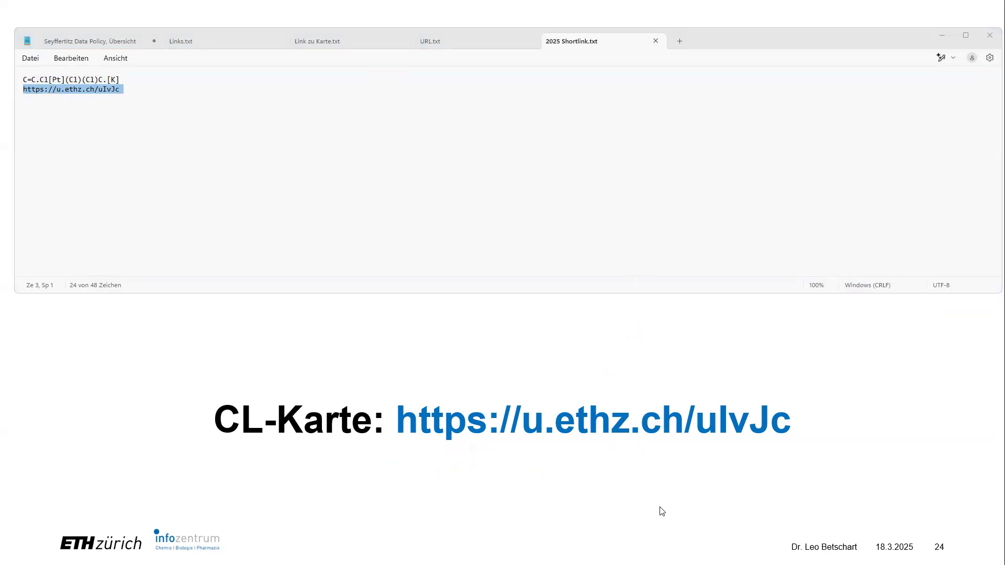
{"action": "left_click", "coordinate": [553, 460]}
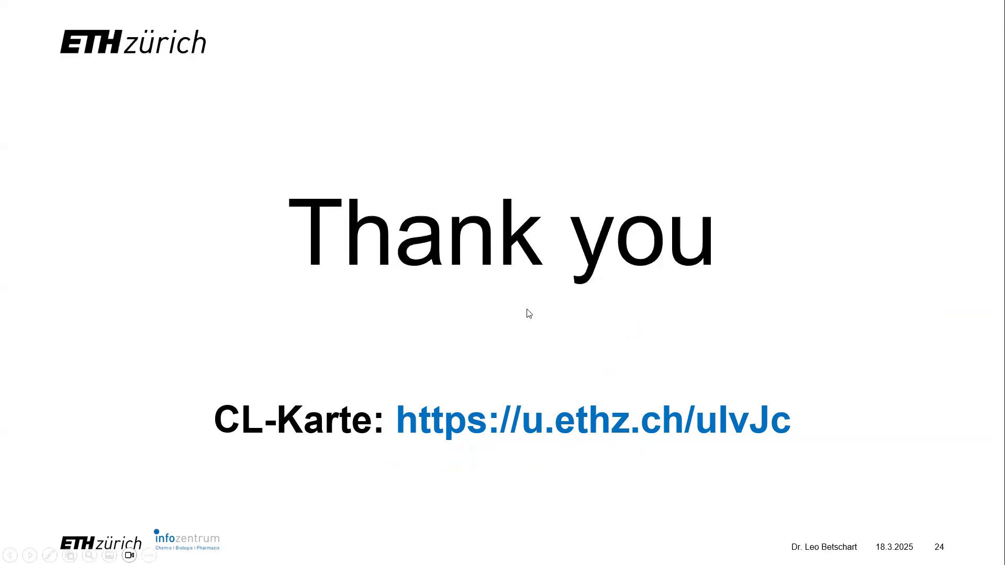